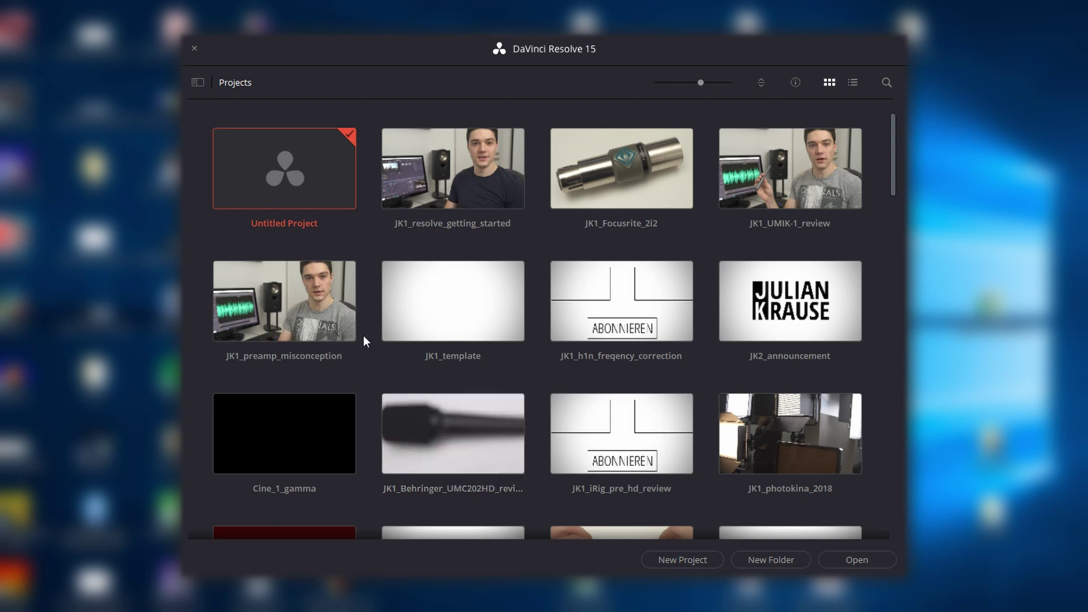
# Open a new untitled project and step through the Media, Edit and Fusion pages
pyautogui.doubleClick(317, 186)
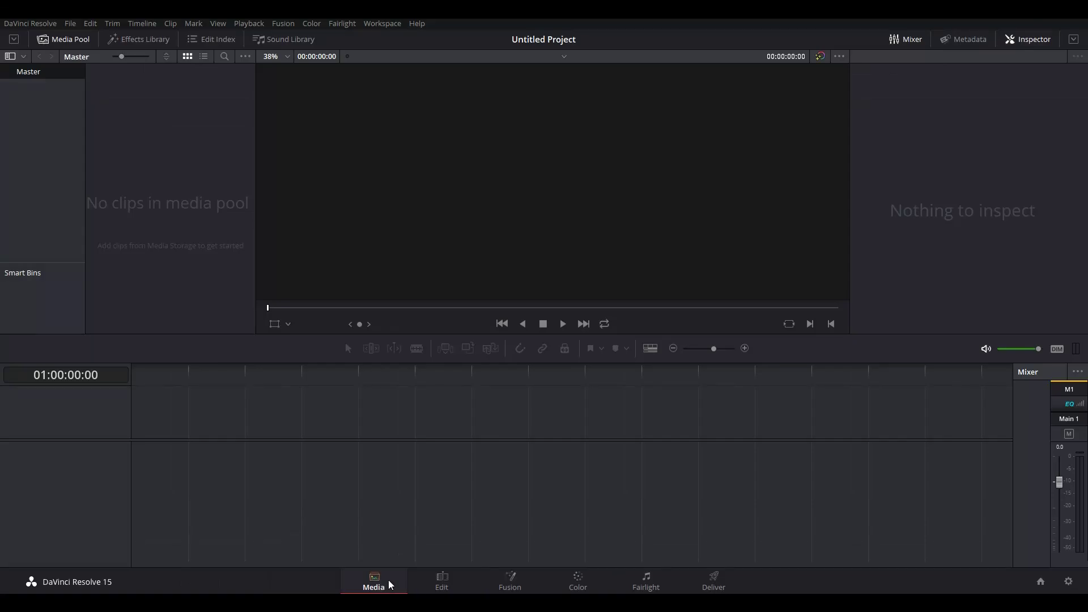
pyautogui.click(230, 532)
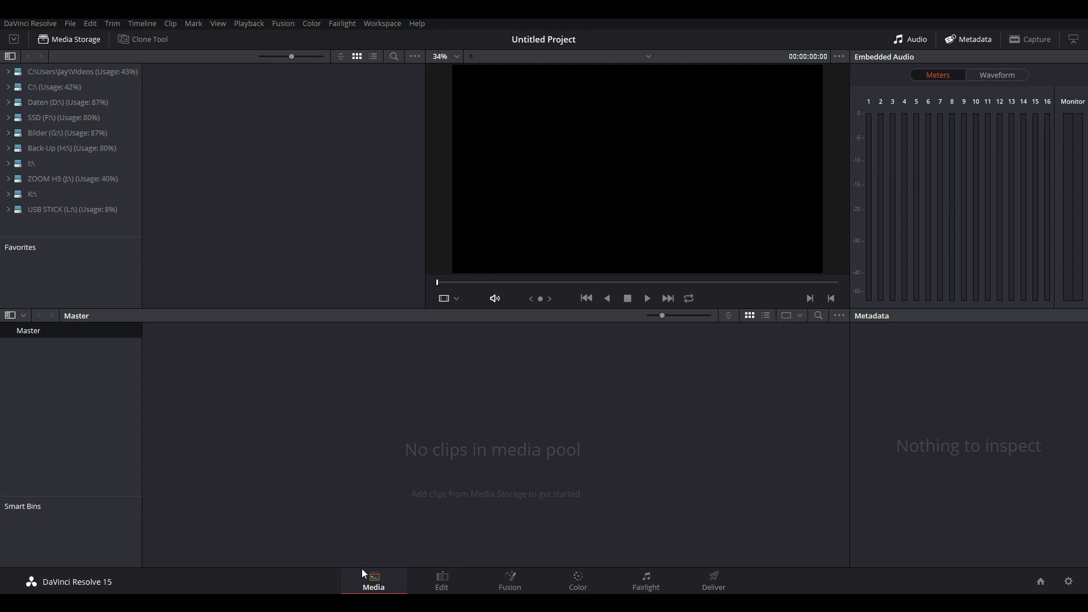
pyautogui.click(426, 581)
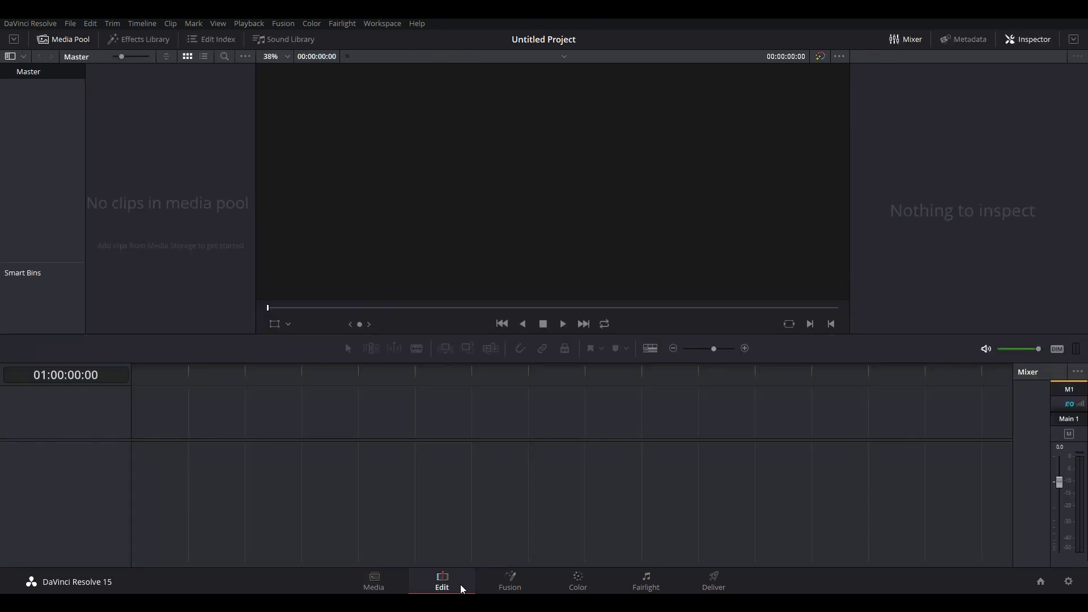
pyautogui.click(524, 588)
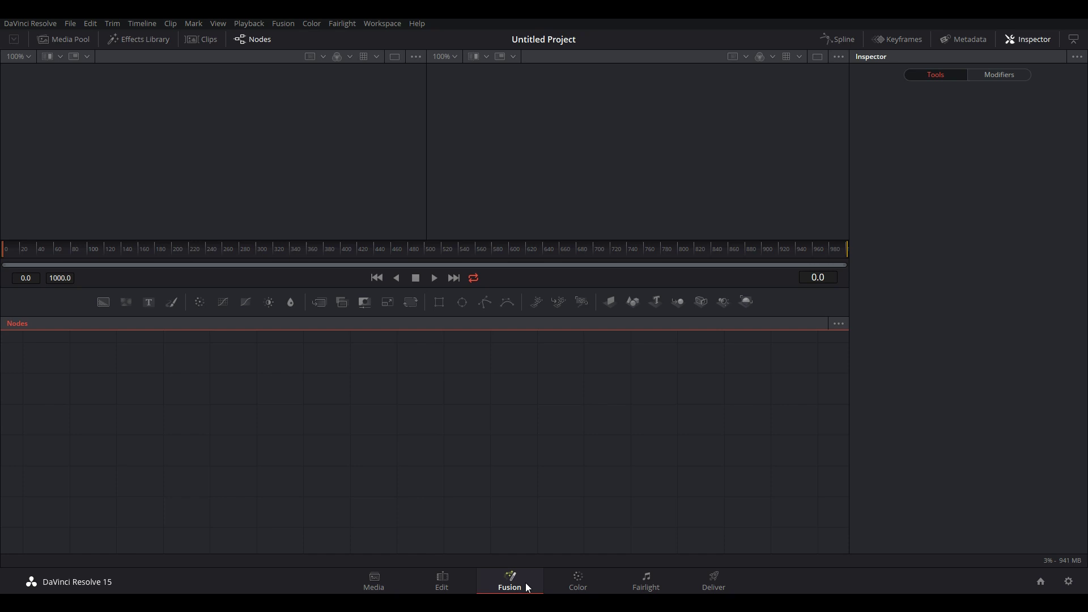
# Visit the Color and Fairlight pages, finishing on the Deliver page
pyautogui.click(584, 590)
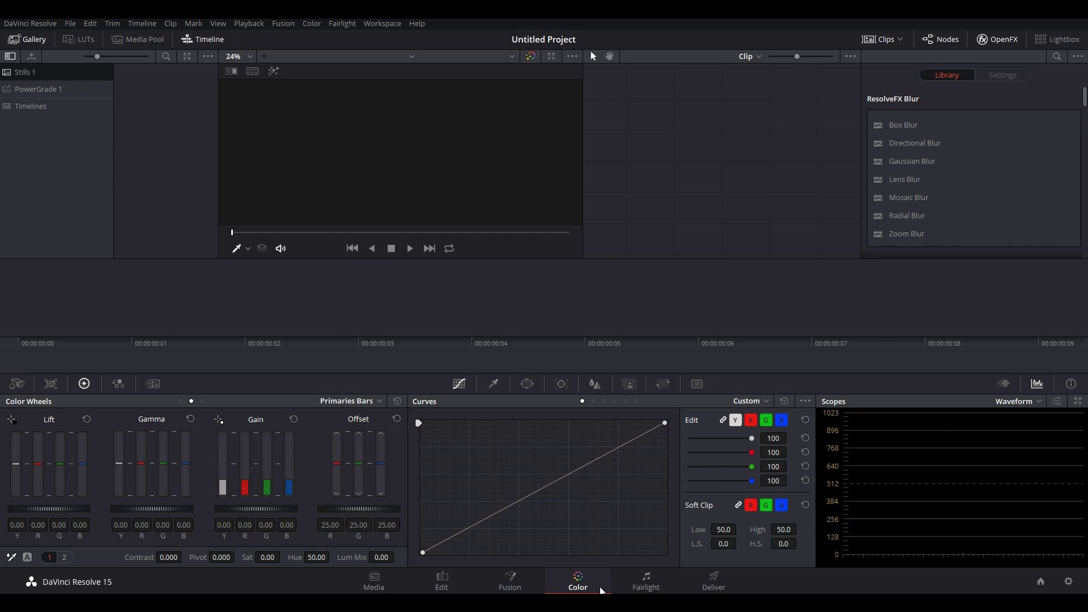
pyautogui.click(650, 590)
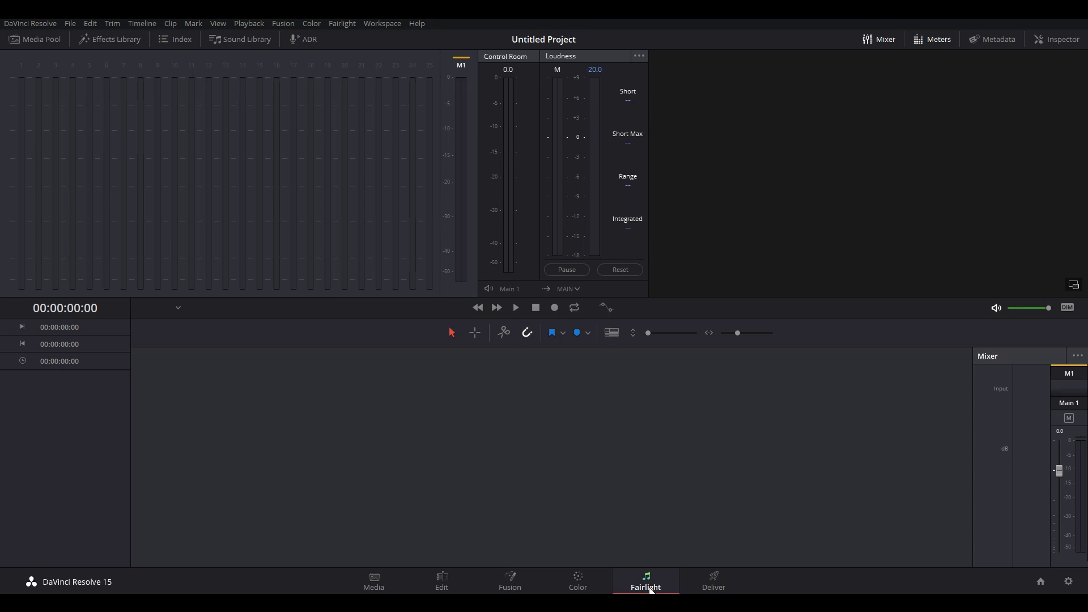
pyautogui.click(728, 588)
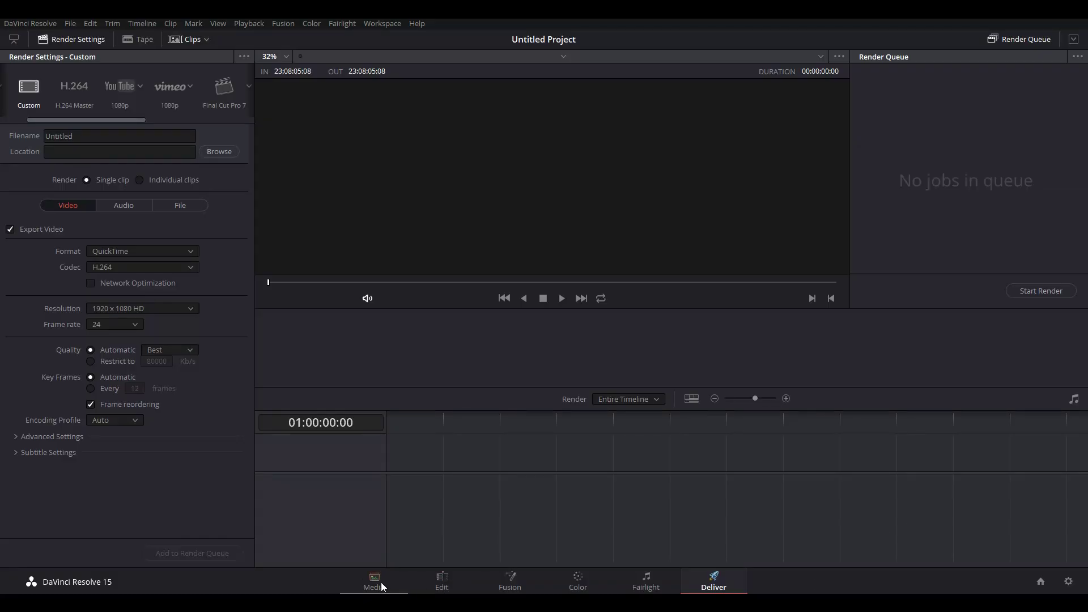
# Open SSD (F:\) > sample_footage on the Media page and scrub Locks.MP4 about two seconds in
pyautogui.click(217, 535)
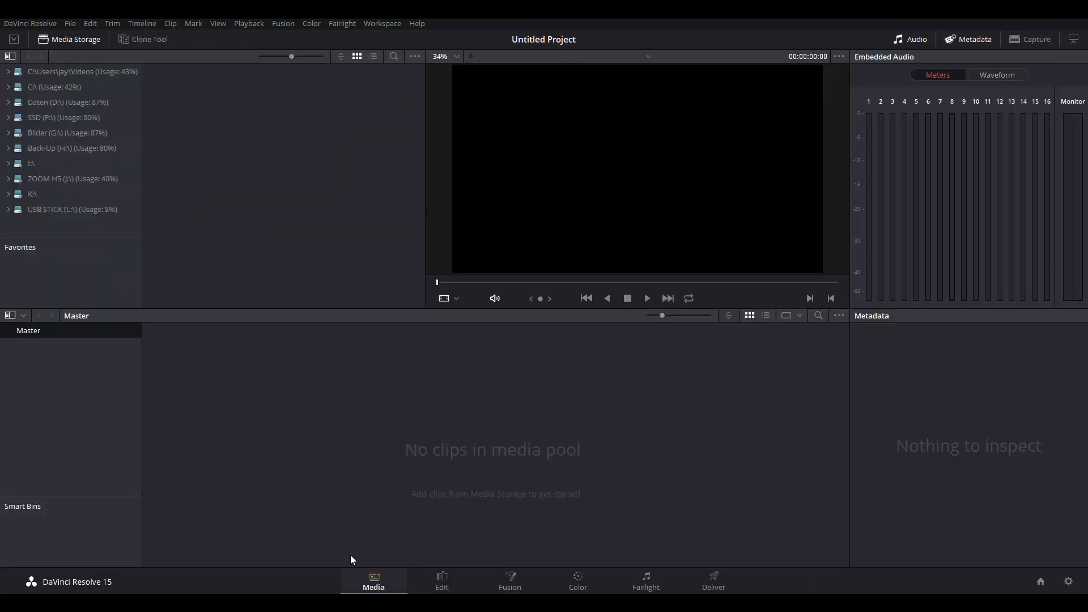
pyautogui.click(9, 119)
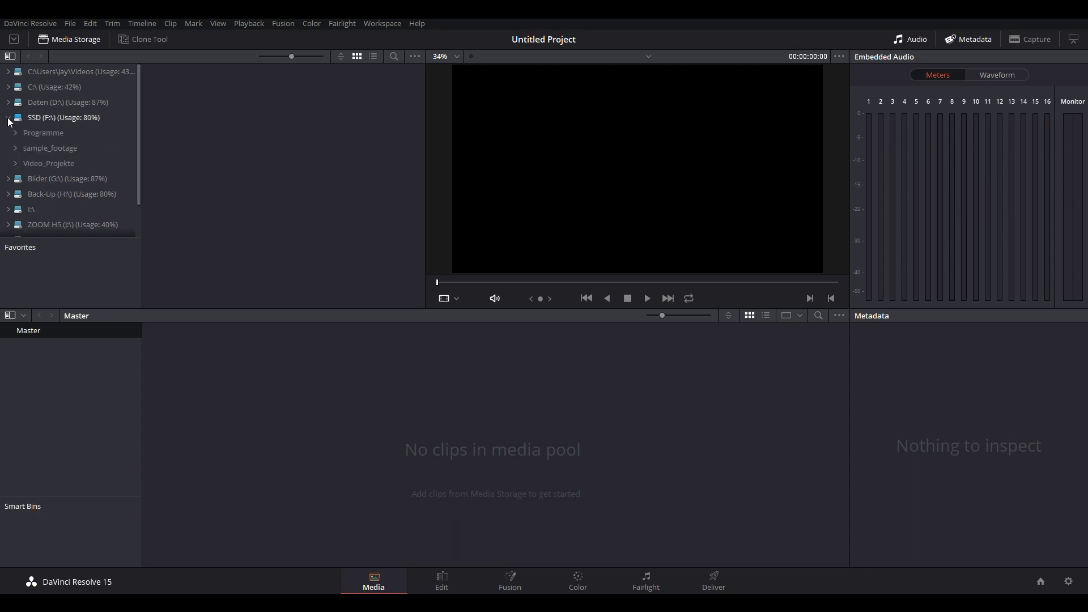
pyautogui.click(40, 151)
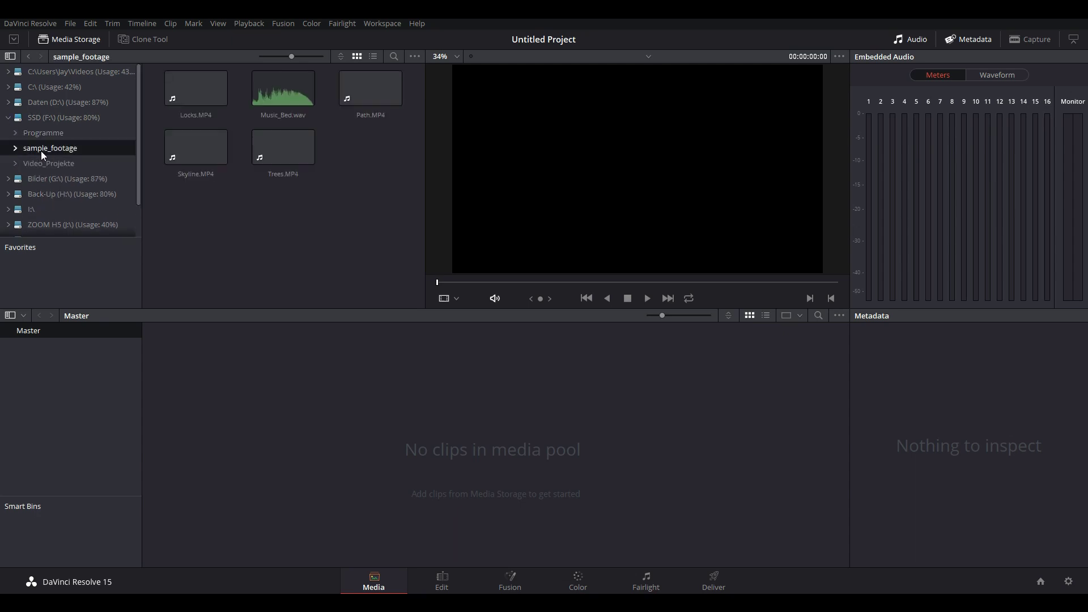
pyautogui.click(200, 94)
pyautogui.moveTo(464, 286); pyautogui.dragTo(508, 283)
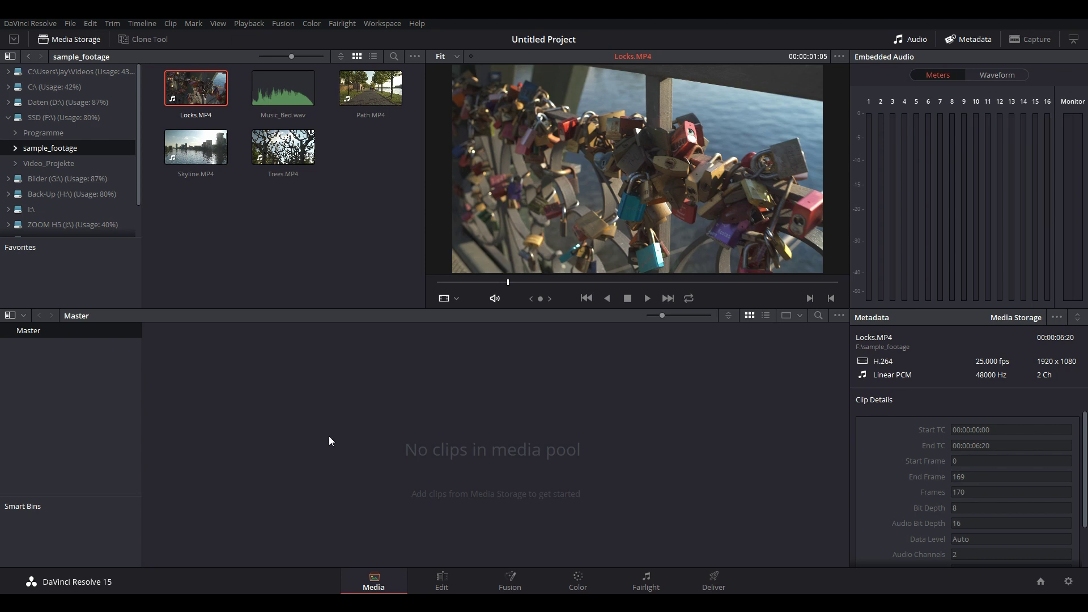
pyautogui.click(71, 24)
pyautogui.click(107, 262)
pyautogui.click(598, 212)
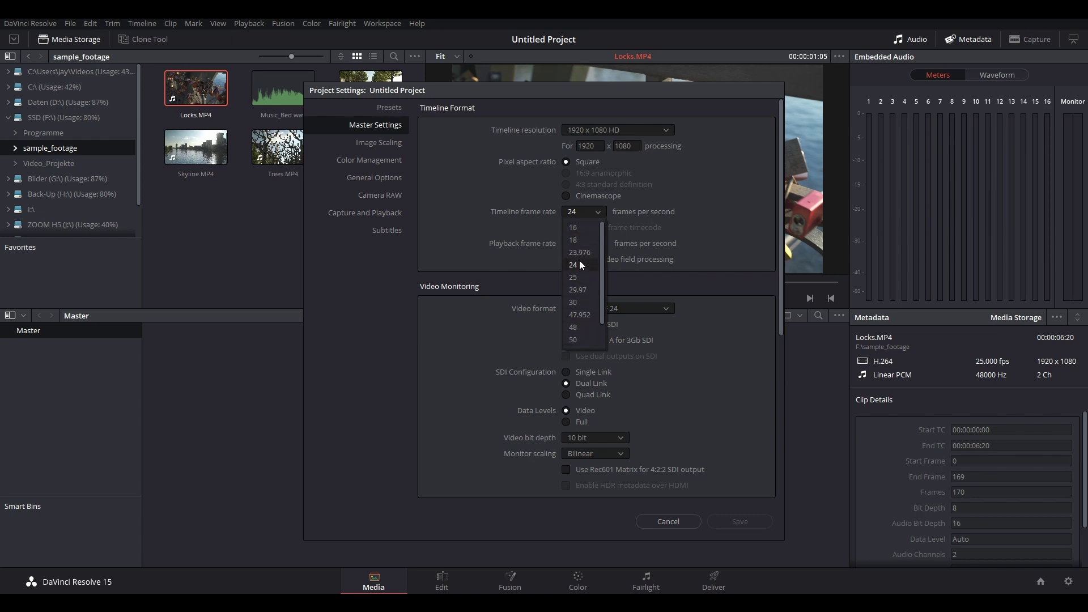
pyautogui.click(699, 239)
pyautogui.click(599, 213)
pyautogui.click(685, 229)
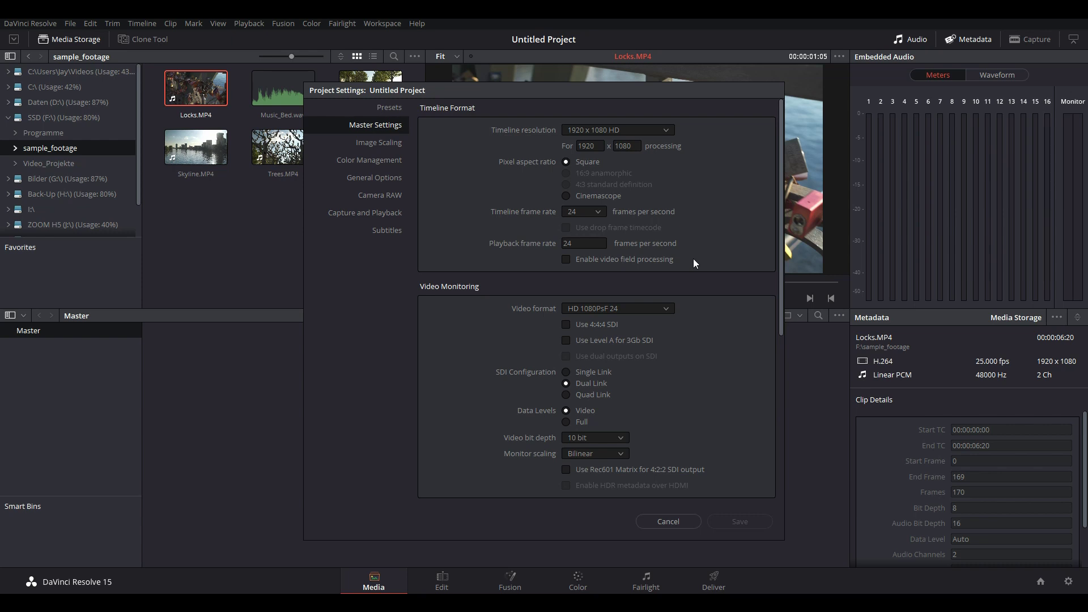
pyautogui.click(667, 523)
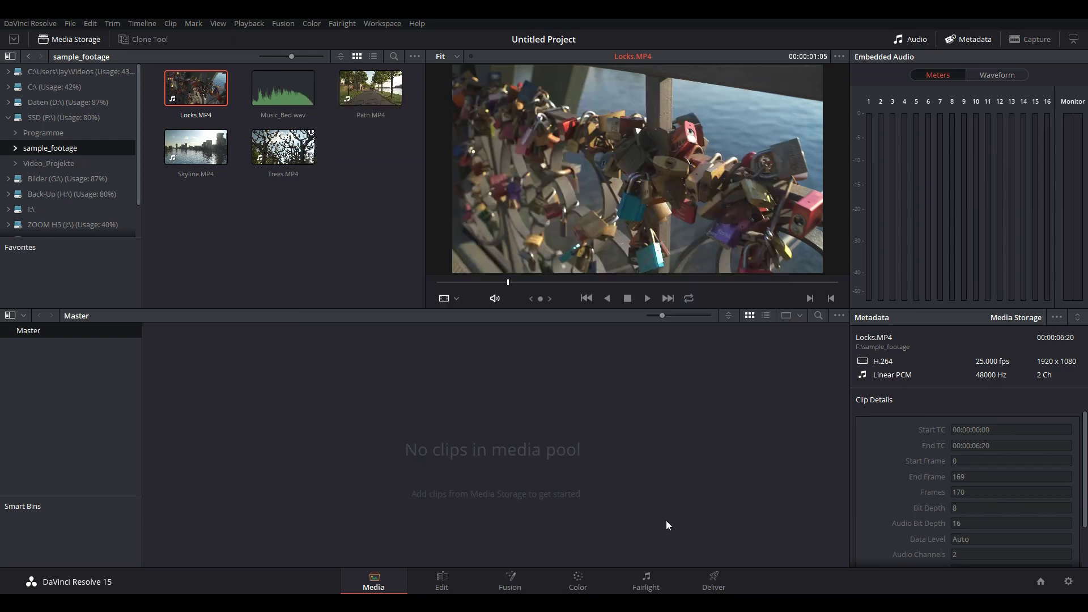
# Import Locks.MP4 into the media pool, switch the project to its 25 fps, and reopen Project Settings
pyautogui.moveTo(198, 93); pyautogui.dragTo(263, 431)
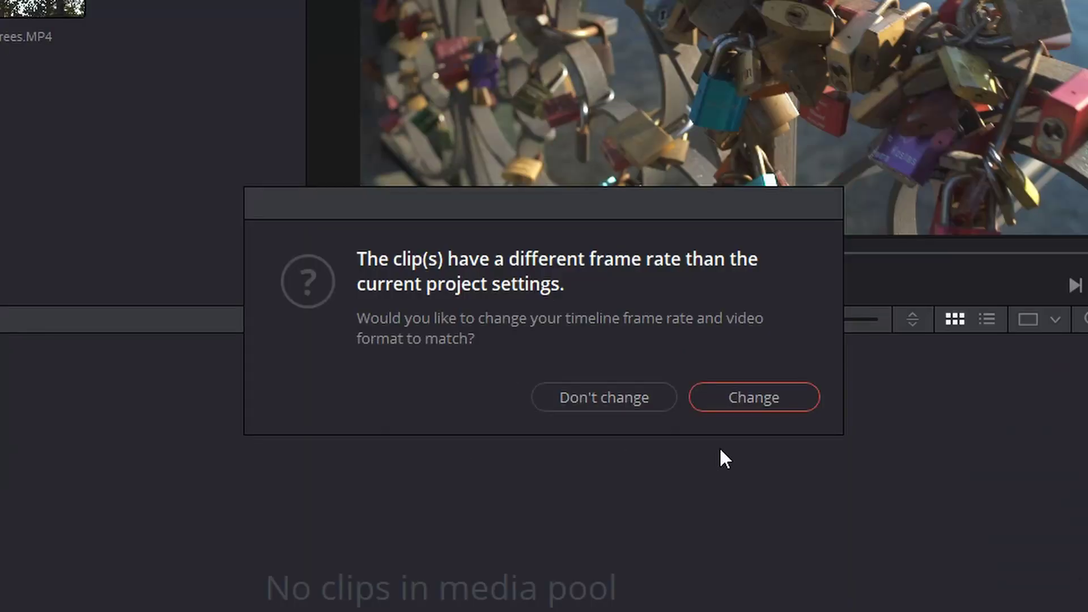
pyautogui.click(725, 405)
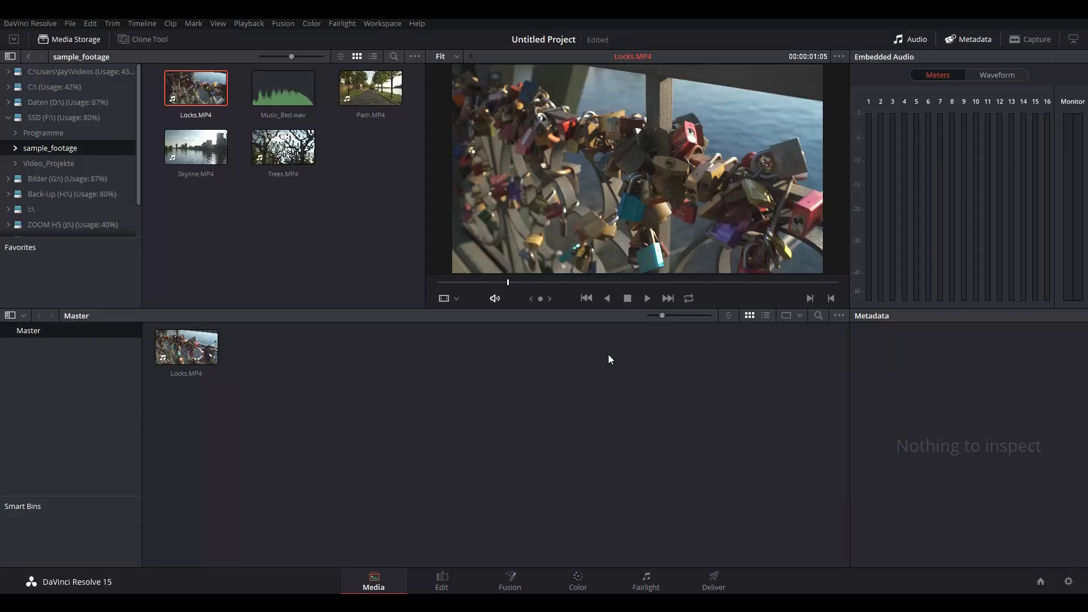
pyautogui.click(68, 23)
pyautogui.click(100, 265)
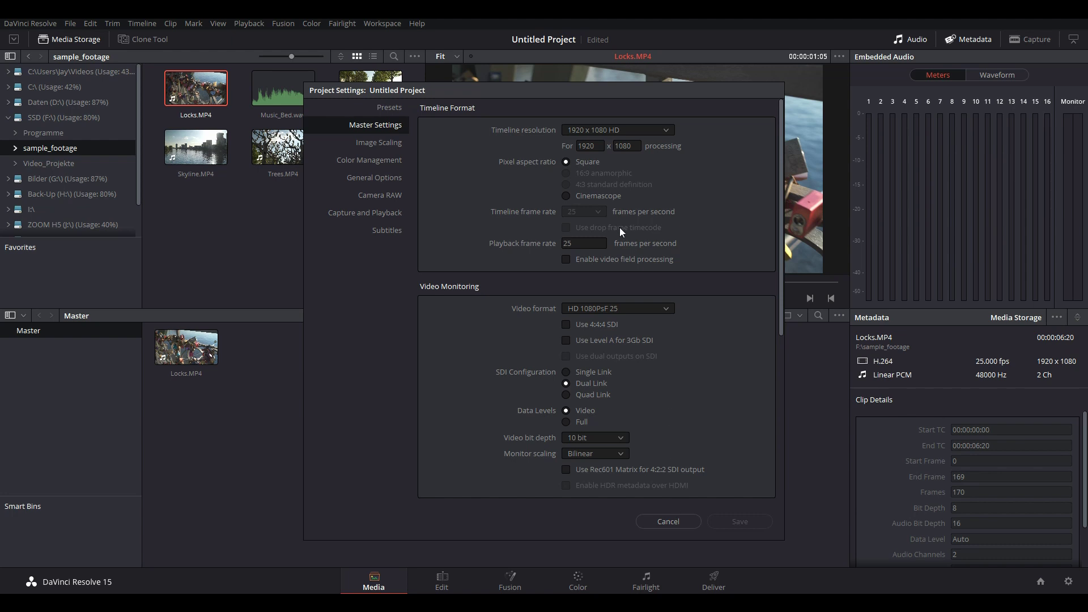
# Import Music_Bed.wav, Path.MP4, Skyline.MP4 and Trees.MP4 into the media pool
pyautogui.click(669, 521)
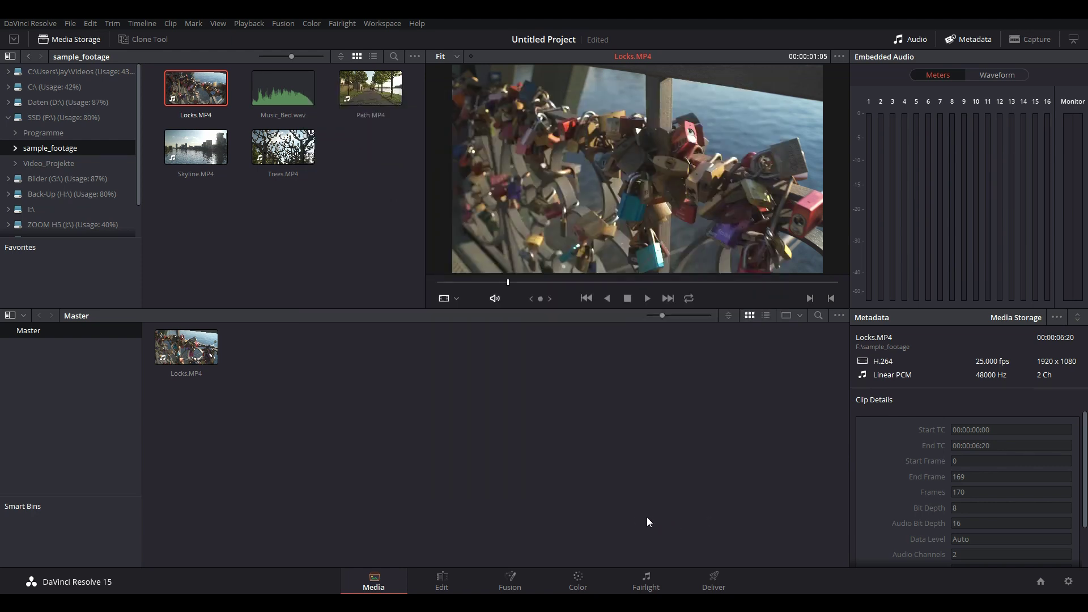
pyautogui.click(391, 89)
pyautogui.keyDown('ctrl'); pyautogui.click(282, 97); pyautogui.keyUp('ctrl')
pyautogui.moveTo(281, 87); pyautogui.dragTo(304, 420)
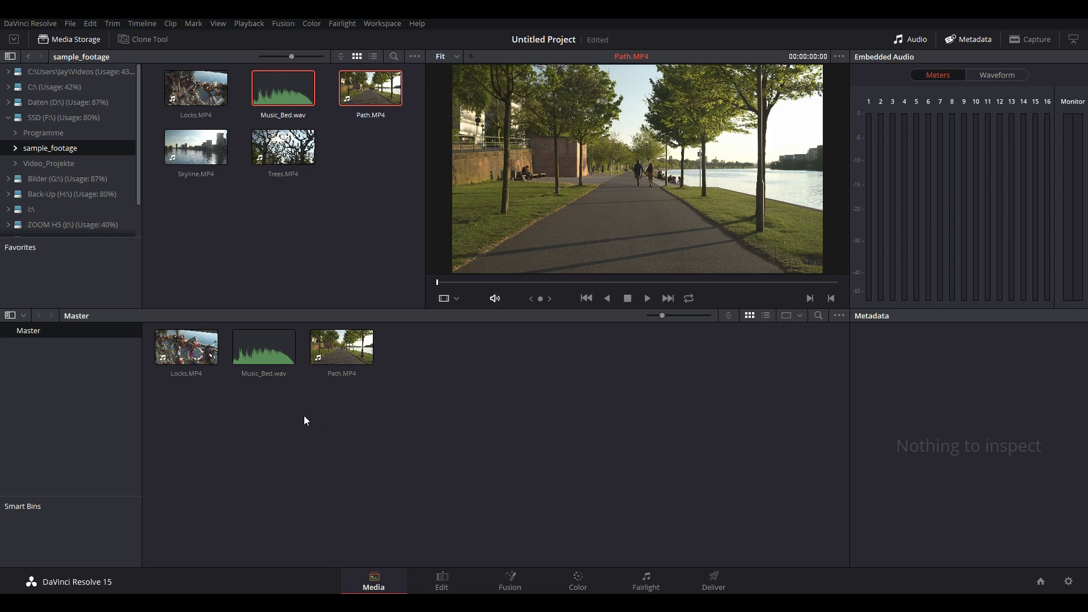
pyautogui.click(292, 558)
pyautogui.moveTo(743, 362); pyautogui.dragTo(543, 542)
pyautogui.click(542, 542)
# Add a bin to the Master media pool and rename it from Bin 1 to 'B-Roll'
pyautogui.rightClick(544, 443)
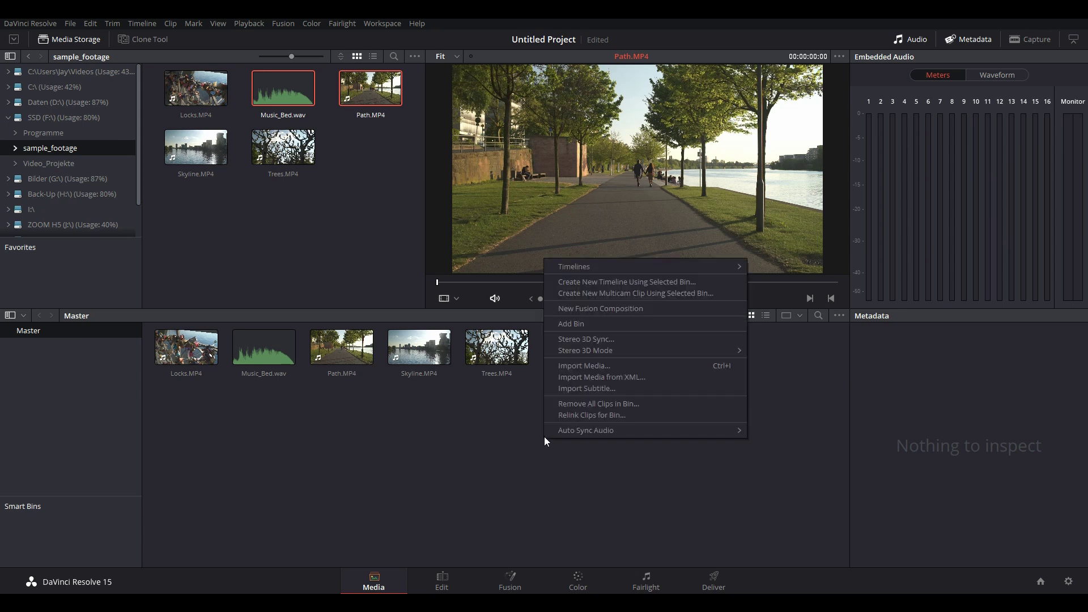
pyautogui.click(579, 325)
pyautogui.click(28, 331)
pyautogui.rightClick(184, 355)
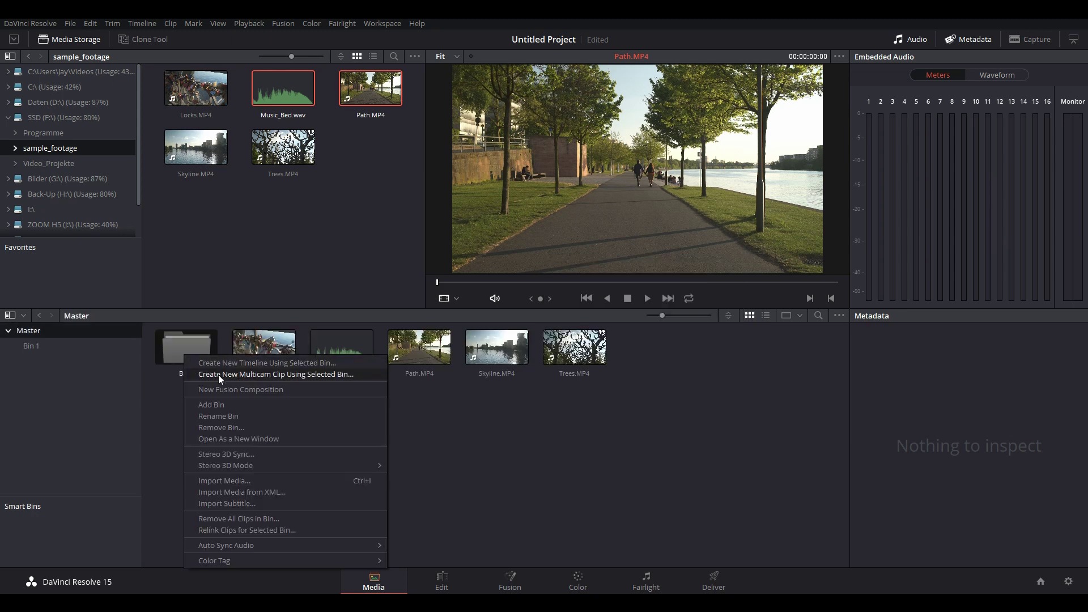
pyautogui.click(235, 417)
pyautogui.write('B-Roll')
pyautogui.press('Return')
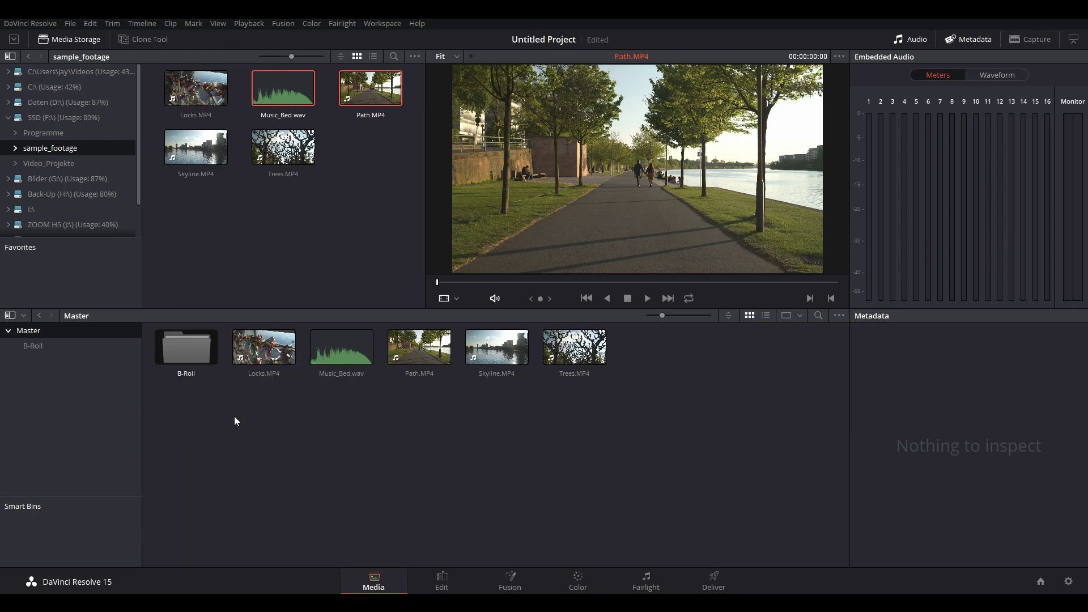
# On the Edit page, drop Locks.MP4 onto a new timeline and cue Path.MP4 at 00:00:04:14 in the source viewer
pyautogui.click(444, 583)
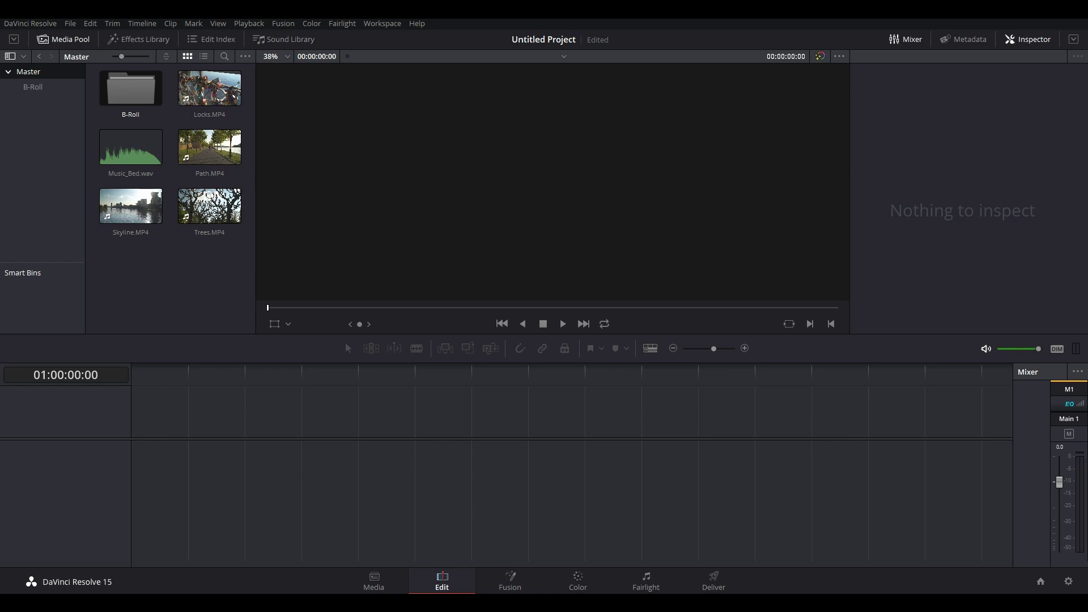
pyautogui.click(61, 43)
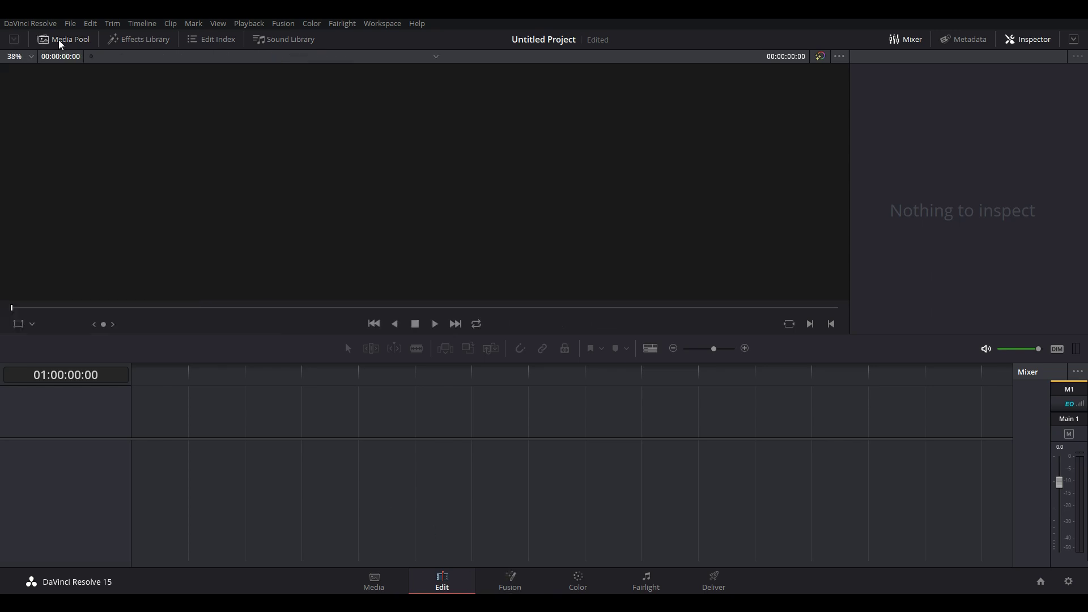
pyautogui.click(60, 42)
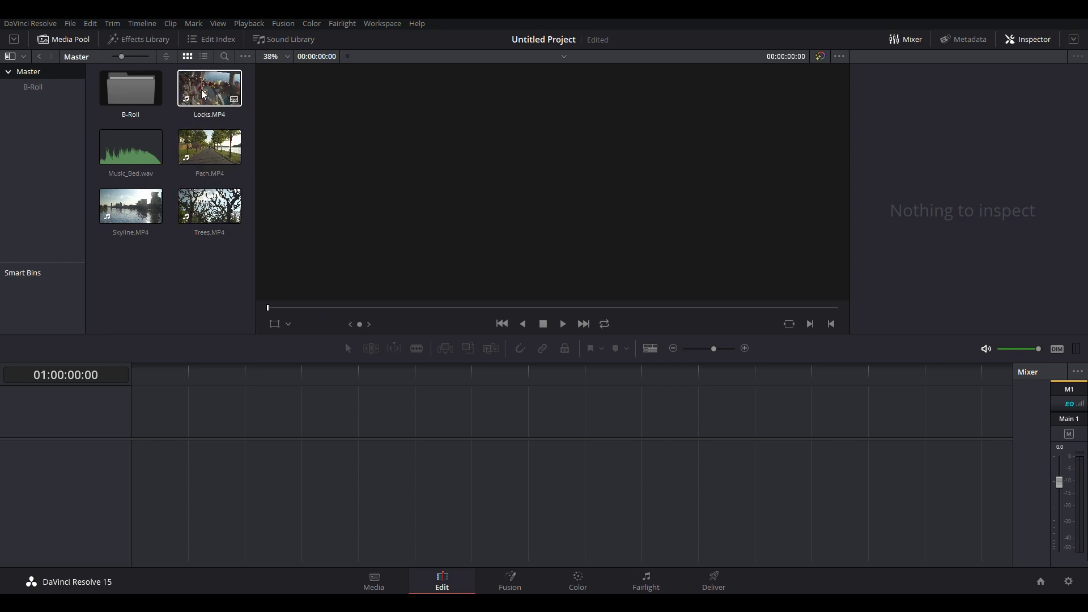
pyautogui.moveTo(204, 95); pyautogui.dragTo(139, 429)
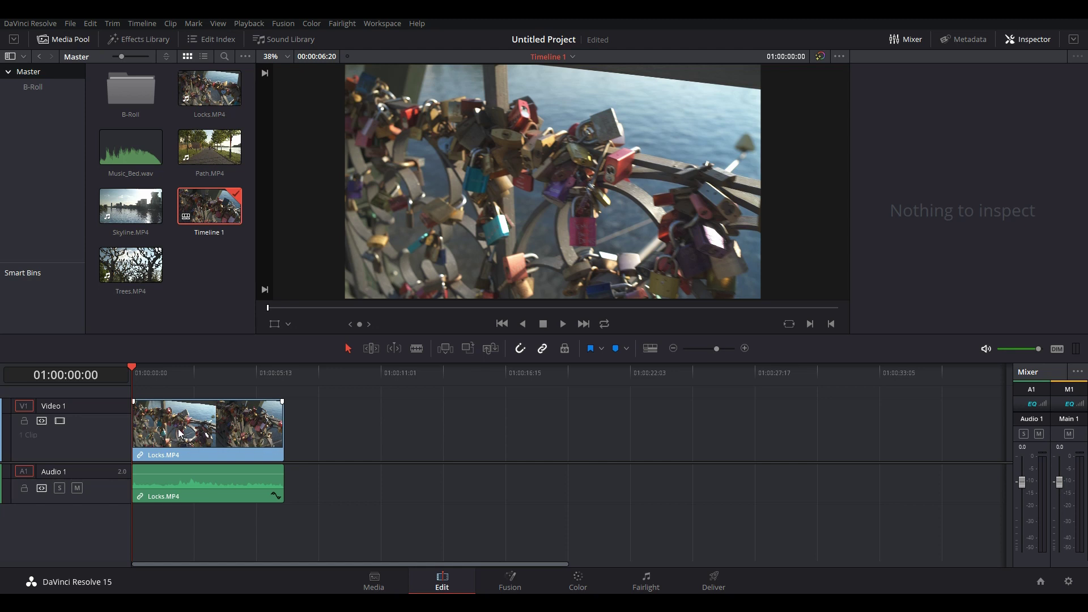
pyautogui.doubleClick(207, 153)
pyautogui.moveTo(287, 308)
pyautogui.mouseDown()
pyautogui.moveTo(488, 308)
pyautogui.moveTo(267, 311)
pyautogui.mouseUp()
# Save the project with Ctrl+S under the name 'project'
pyautogui.click(548, 442)
pyautogui.hotkey('ctrl', 's')
pyautogui.write('project')
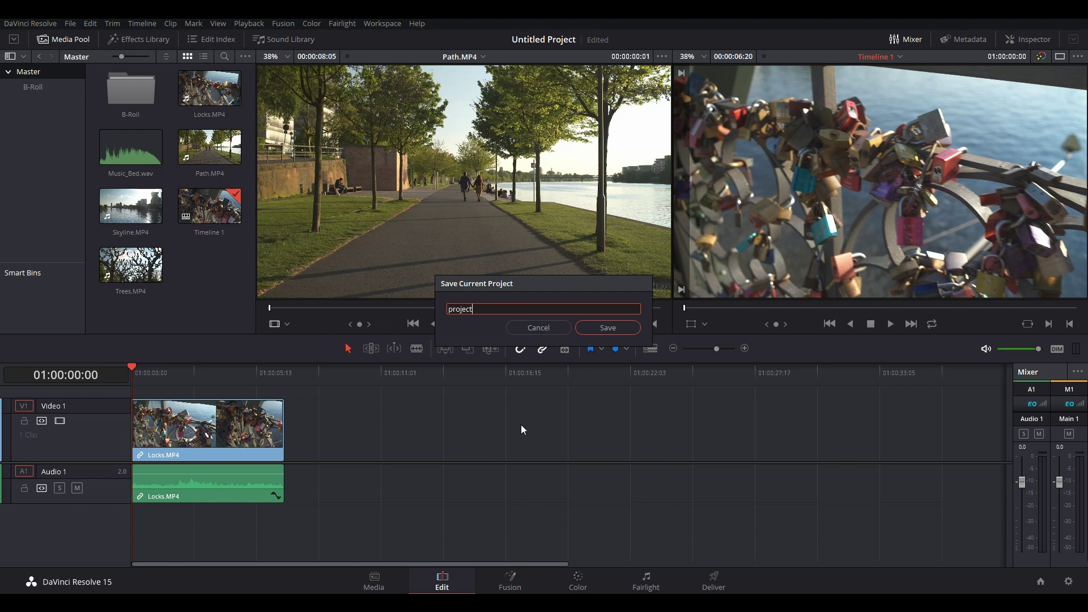
pyautogui.click(604, 330)
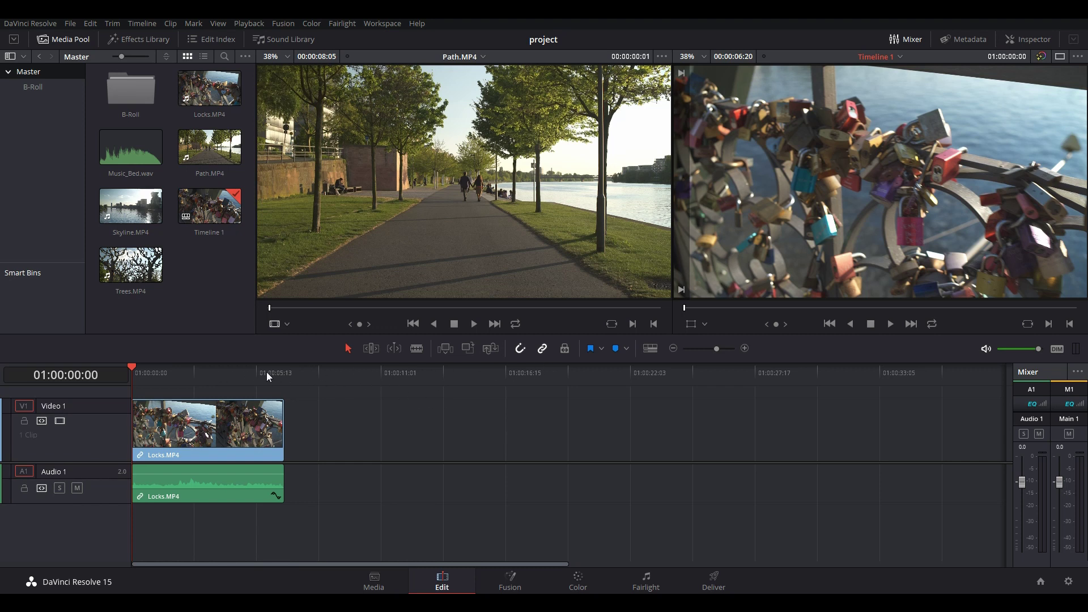
pyautogui.moveTo(266, 372); pyautogui.dragTo(216, 373)
pyautogui.press('End')
pyautogui.click(196, 375)
pyautogui.press('space')
pyautogui.press('space')
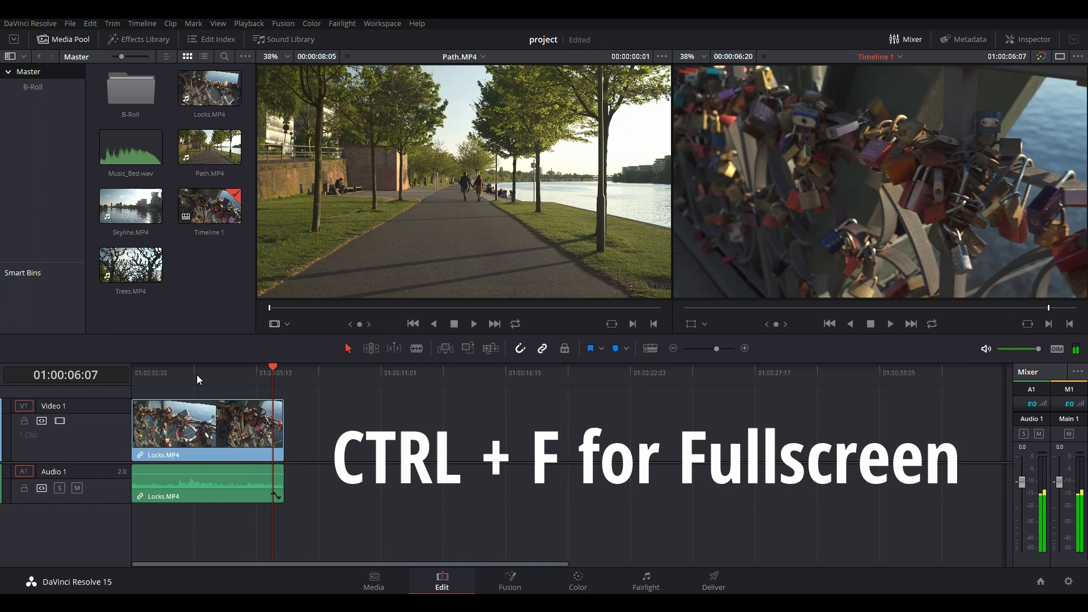
pyautogui.press('Left')
pyautogui.press('Left')
pyautogui.press('Left')
pyautogui.press('Left')
pyautogui.press('Left')
pyautogui.press('Right')
pyautogui.press('Right')
pyautogui.press('Right')
pyautogui.press('Right')
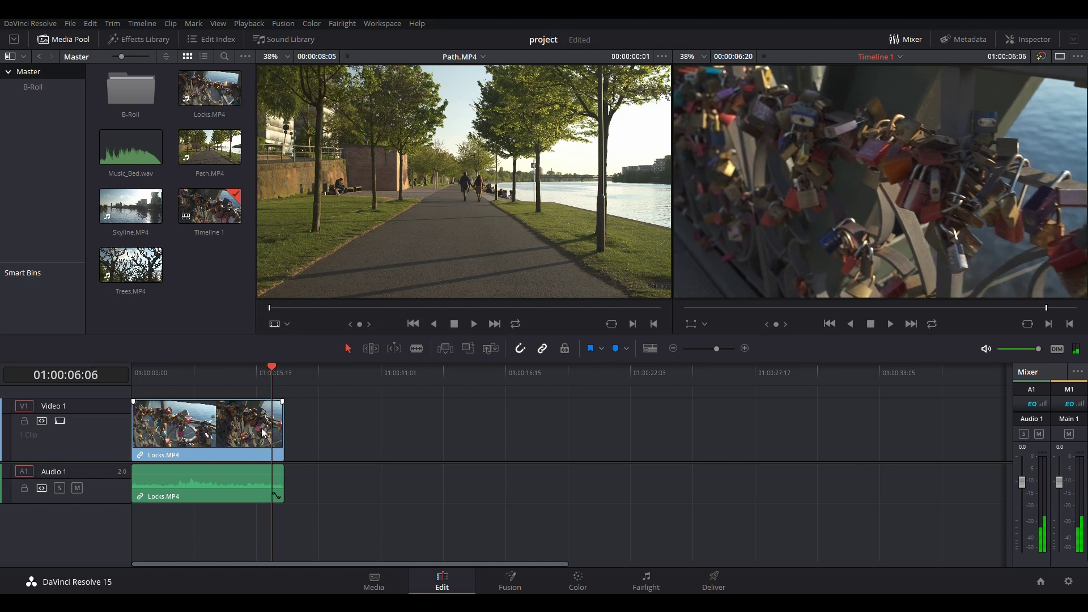
pyautogui.scroll(5, 167, 434)
pyautogui.scroll(-3, 167, 435)
pyautogui.scroll(2, 182, 448)
pyautogui.scroll(2, 195, 457)
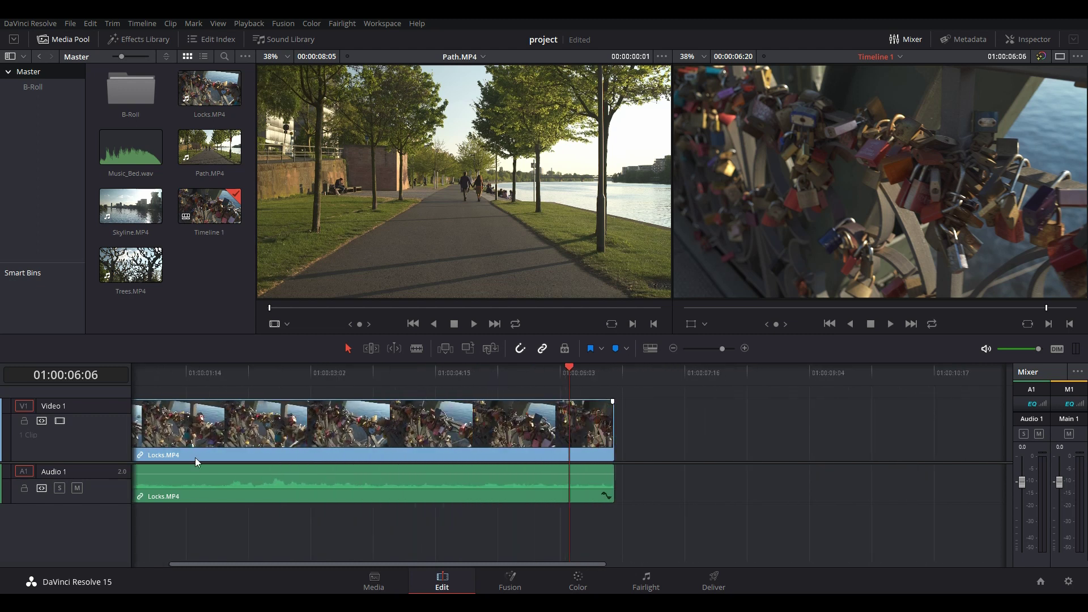
pyautogui.moveTo(382, 564); pyautogui.dragTo(305, 558)
# Trim the end of Locks.MP4 shorter, keeping it at the timeline start
pyautogui.hotkey('ctrl', 'z')
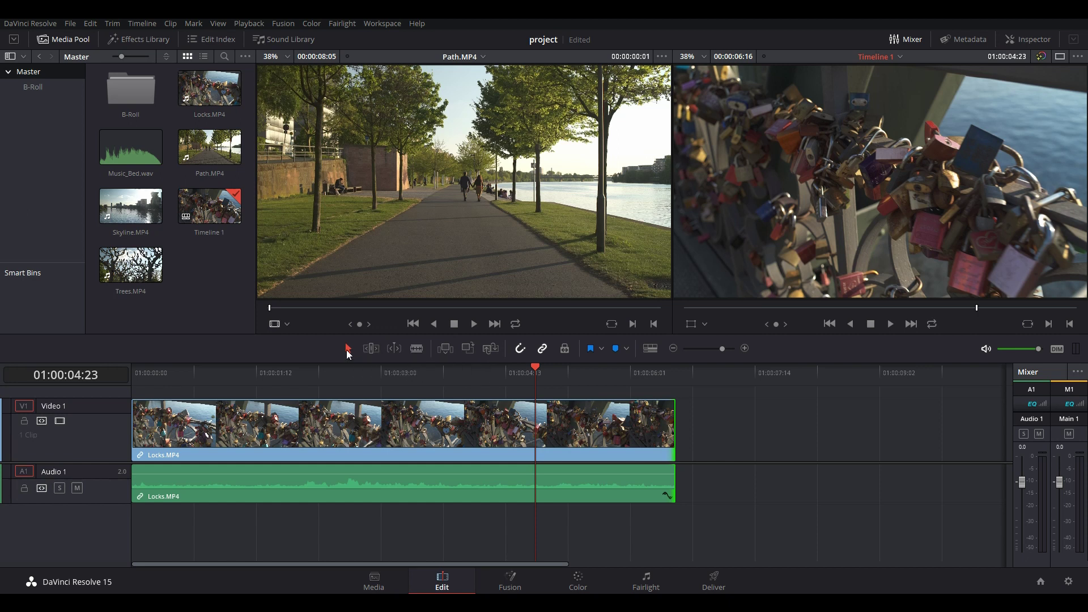
pyautogui.moveTo(444, 437)
pyautogui.mouseDown()
pyautogui.moveTo(603, 442)
pyautogui.moveTo(438, 443)
pyautogui.mouseUp()
pyautogui.click(673, 434)
pyautogui.moveTo(674, 434); pyautogui.dragTo(593, 432)
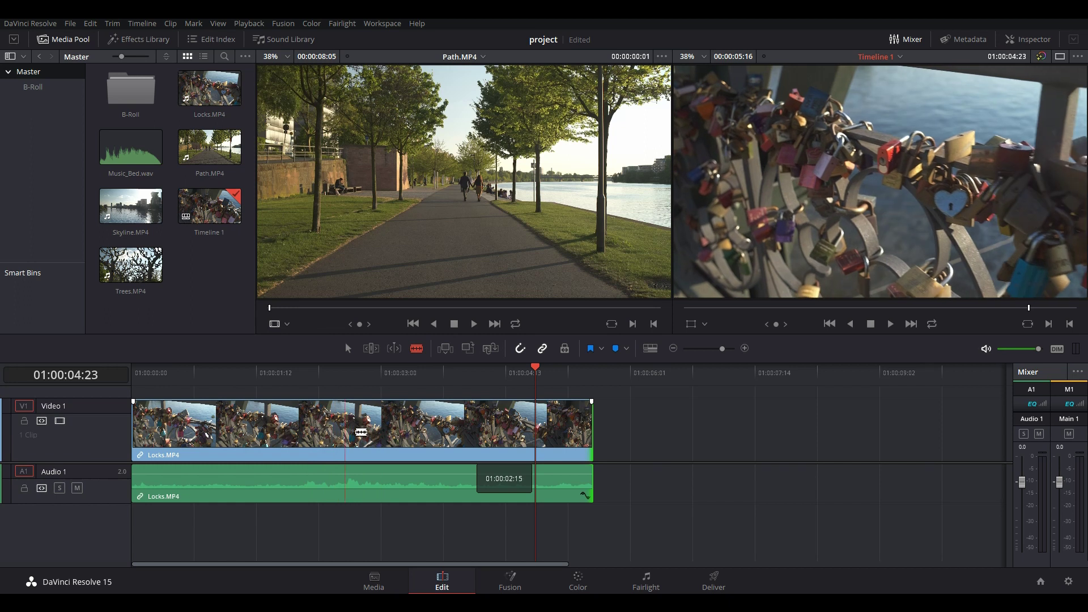
# Blade Locks.MP4 into two pieces, delete the second piece, and park the playhead at the clip end
pyautogui.click(418, 434)
pyautogui.press('a')
pyautogui.click(464, 436)
pyautogui.press('Delete')
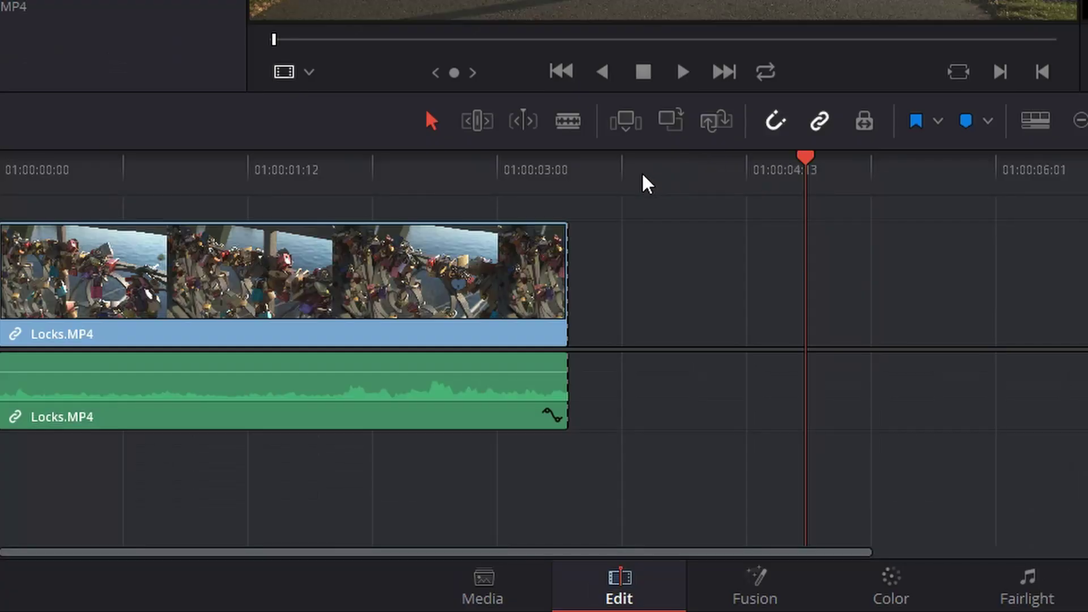
pyautogui.moveTo(448, 377); pyautogui.dragTo(436, 375)
pyautogui.moveTo(607, 176); pyautogui.dragTo(583, 173)
pyautogui.moveTo(546, 227)
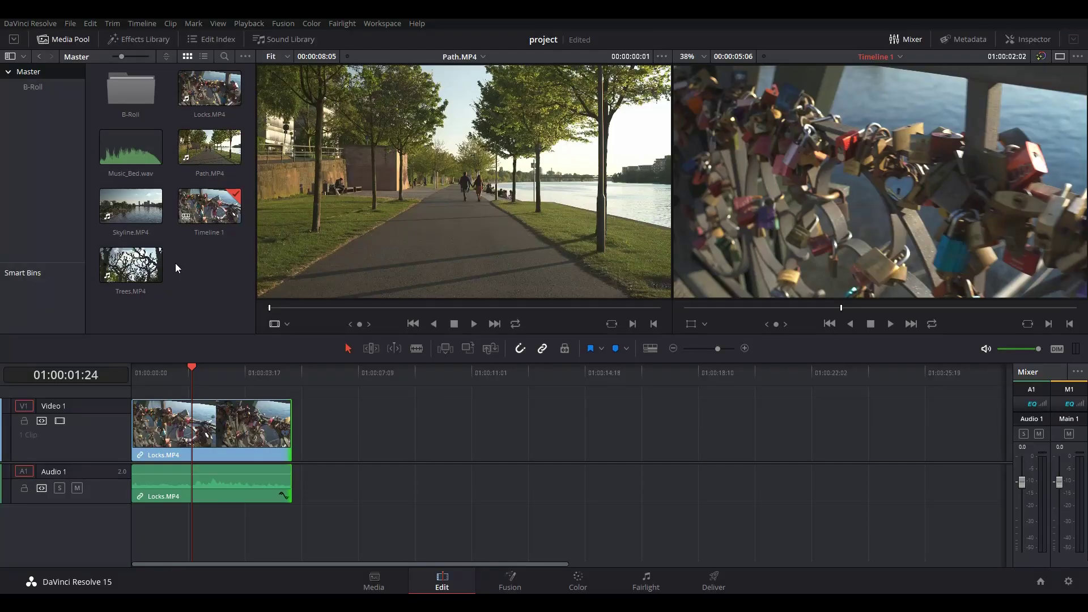
# Place Trees.MP4 after Locks, trim Skyline.MP4 and butt it against Trees, then append Path.MP4
pyautogui.moveTo(131, 265); pyautogui.dragTo(300, 426)
pyautogui.moveTo(130, 206); pyautogui.dragTo(495, 430)
pyautogui.press('b')
pyautogui.click(616, 437)
pyautogui.press('a')
pyautogui.click(643, 440)
pyautogui.press('Delete')
pyautogui.moveTo(558, 438); pyautogui.dragTo(499, 438)
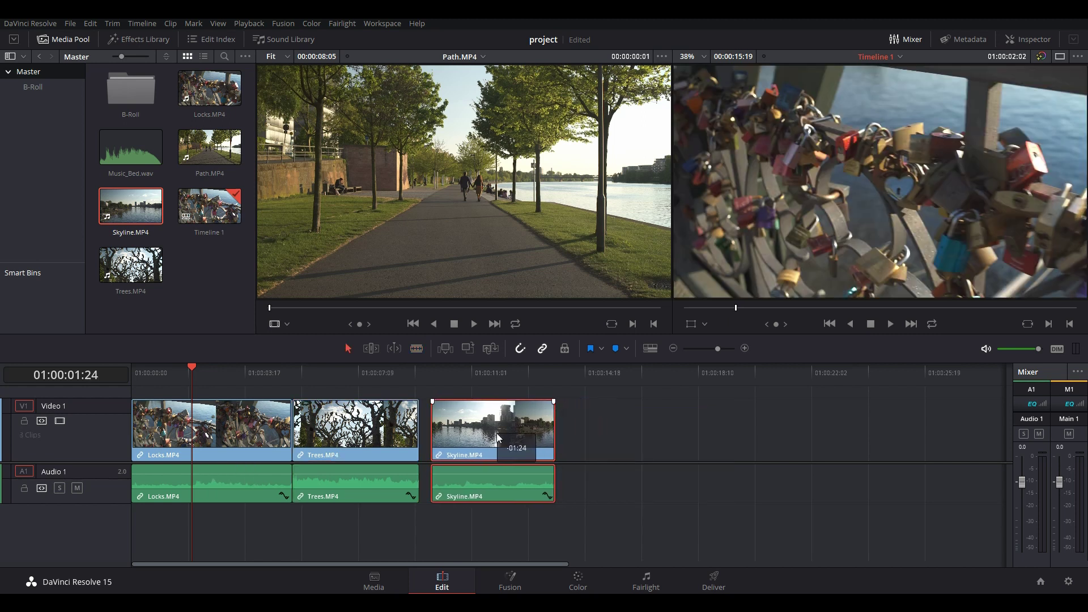
pyautogui.moveTo(498, 438); pyautogui.dragTo(487, 438)
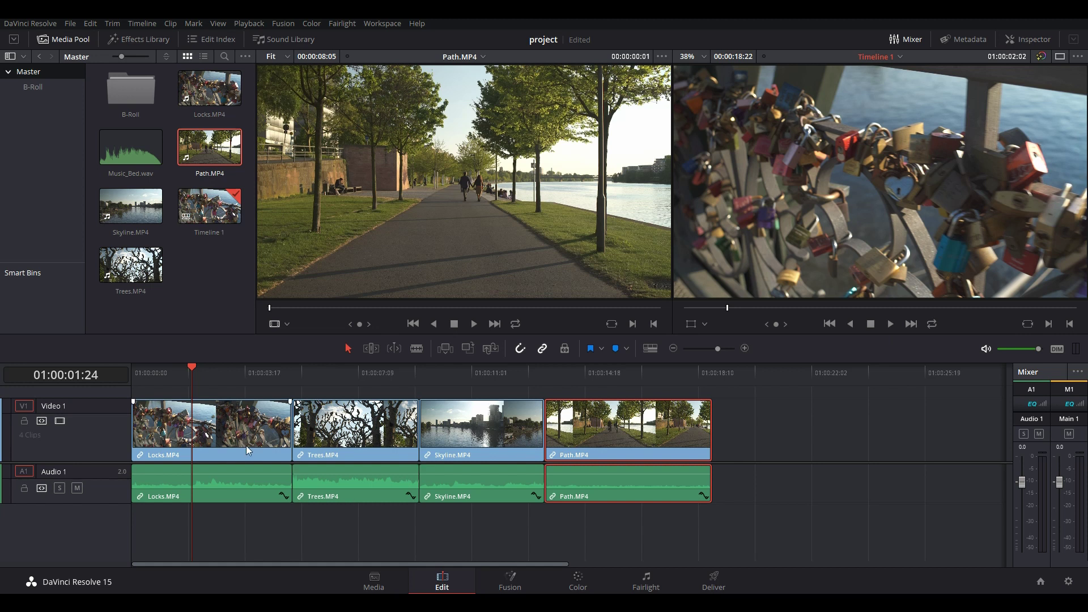
# In the Inspector, reset Locks.MP4's rotation, position and zoom (1.000) to defaults
pyautogui.click(1046, 40)
pyautogui.click(246, 424)
pyautogui.moveTo(964, 118); pyautogui.dragTo(967, 156)
pyautogui.moveTo(941, 276)
pyautogui.mouseDown()
pyautogui.moveTo(978, 278)
pyautogui.moveTo(930, 278)
pyautogui.mouseUp()
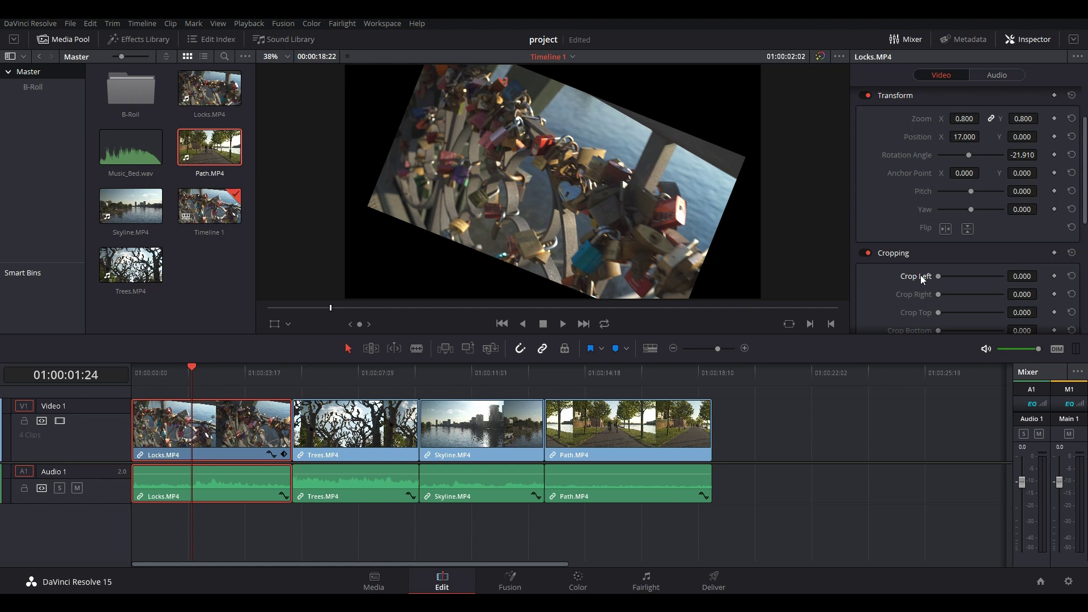
pyautogui.doubleClick(909, 157)
pyautogui.doubleClick(916, 138)
pyautogui.doubleClick(920, 121)
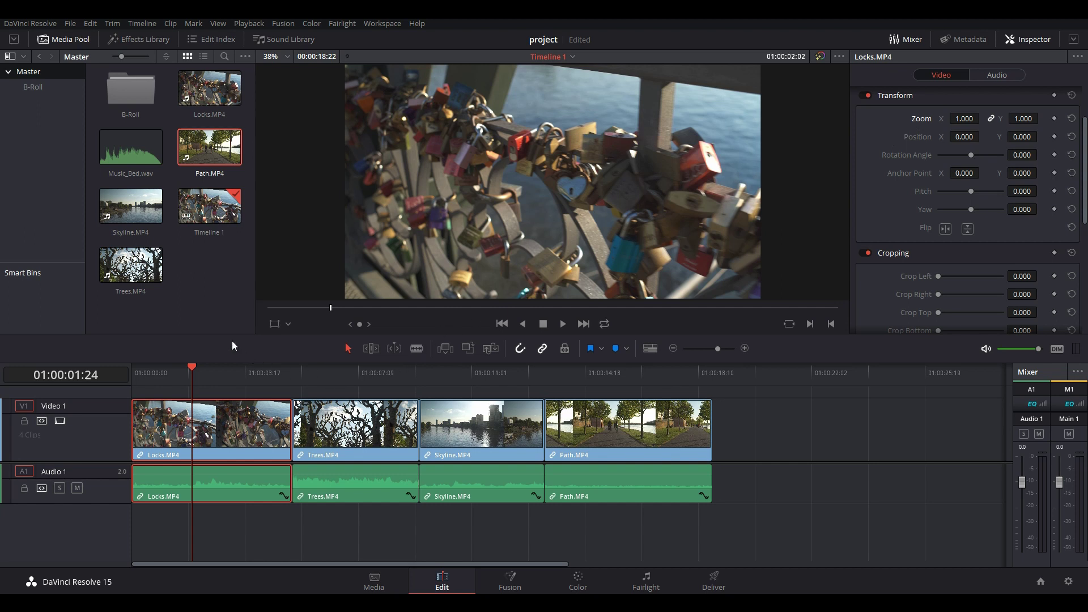
# Add Cross Dissolves at the Skyline–Path cut and at Path's end, then inspect the first one
pyautogui.click(161, 43)
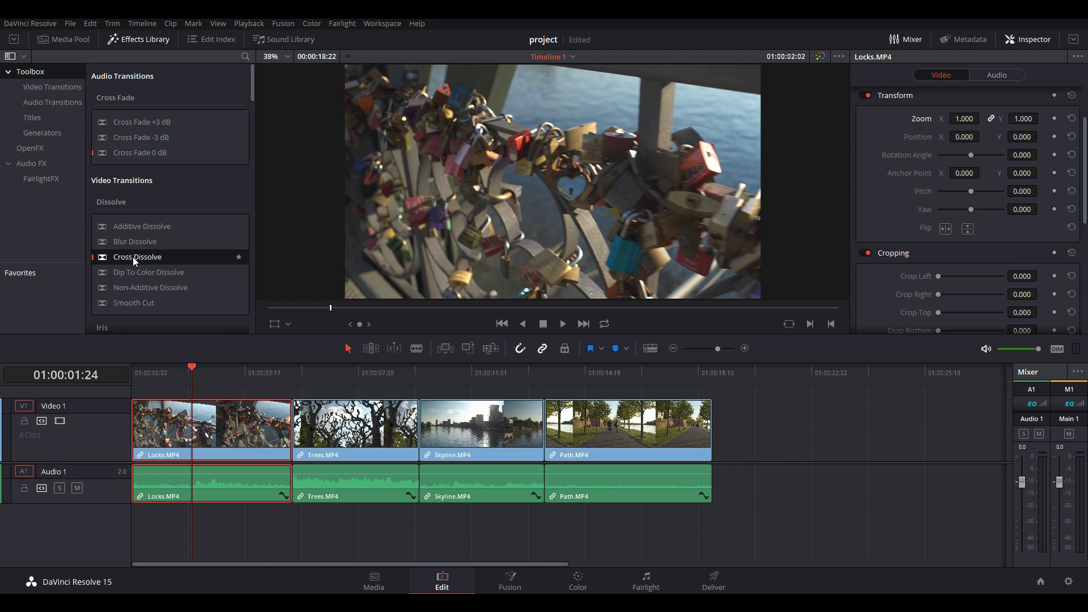
pyautogui.moveTo(133, 257); pyautogui.dragTo(541, 431)
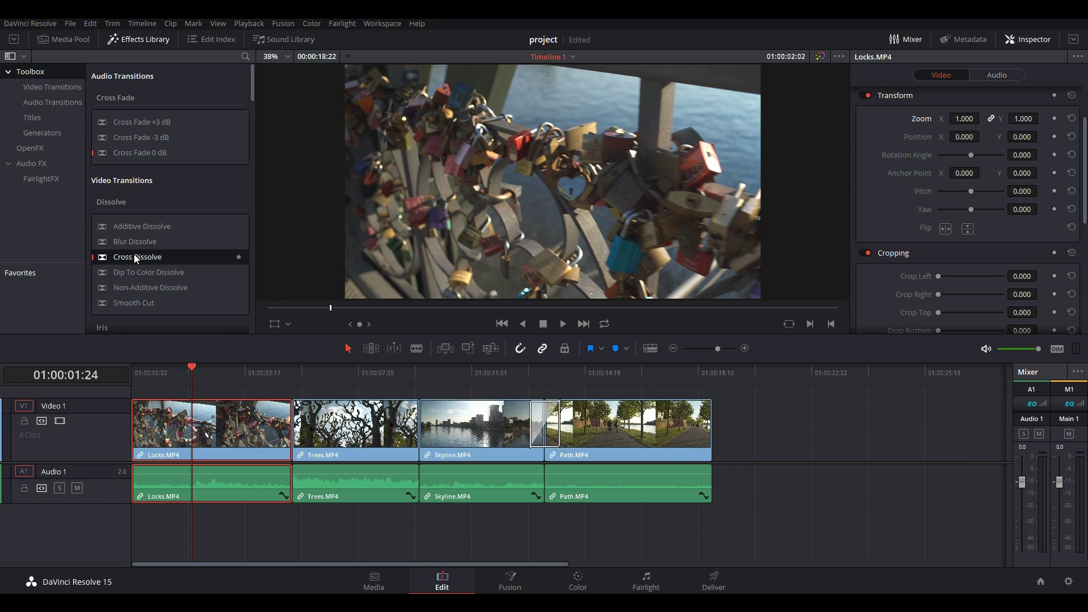
pyautogui.moveTo(140, 258); pyautogui.dragTo(702, 437)
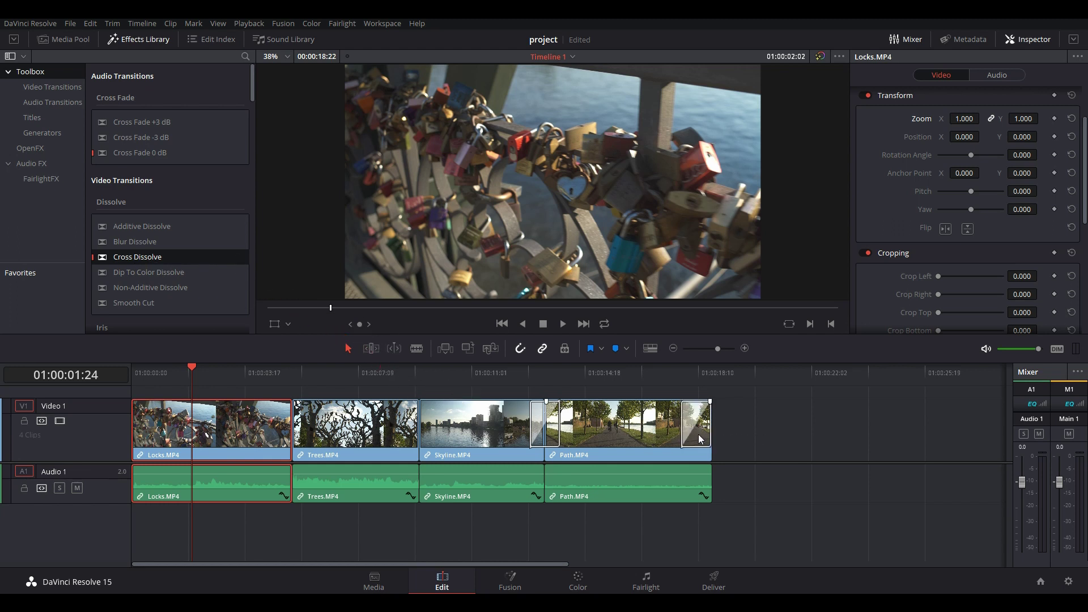
pyautogui.click(558, 432)
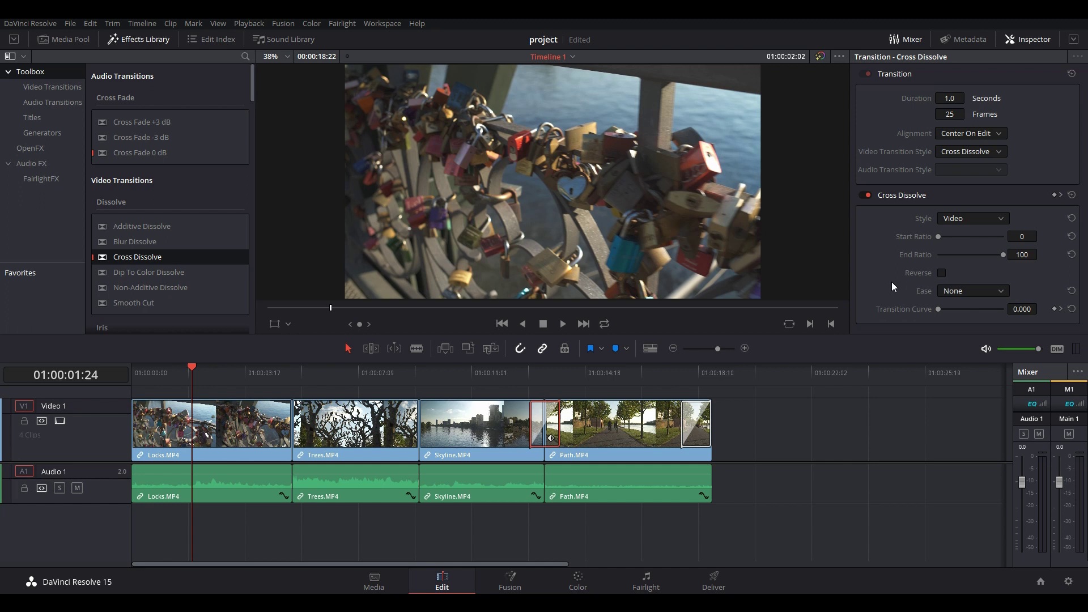
# Undo the dissolves and put a Cross Fade +3 dB on the Locks/Trees audio cut
pyautogui.hotkey('ctrl', 'z')
pyautogui.hotkey('ctrl', 'z')
pyautogui.hotkey('ctrl', 'z')
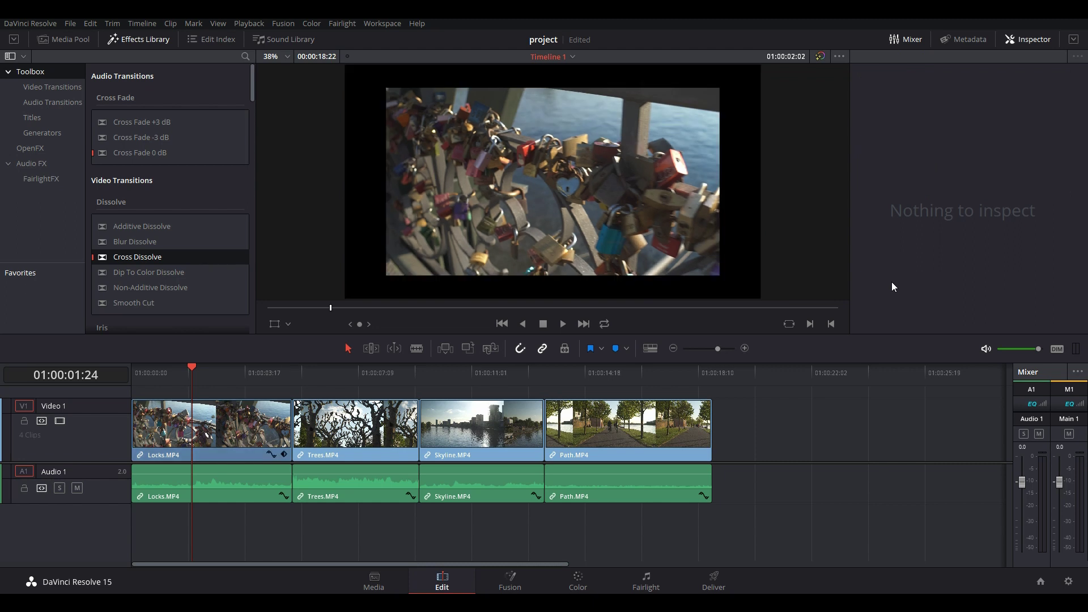
pyautogui.hotkey('ctrl', 'z')
pyautogui.hotkey('ctrl', 'z')
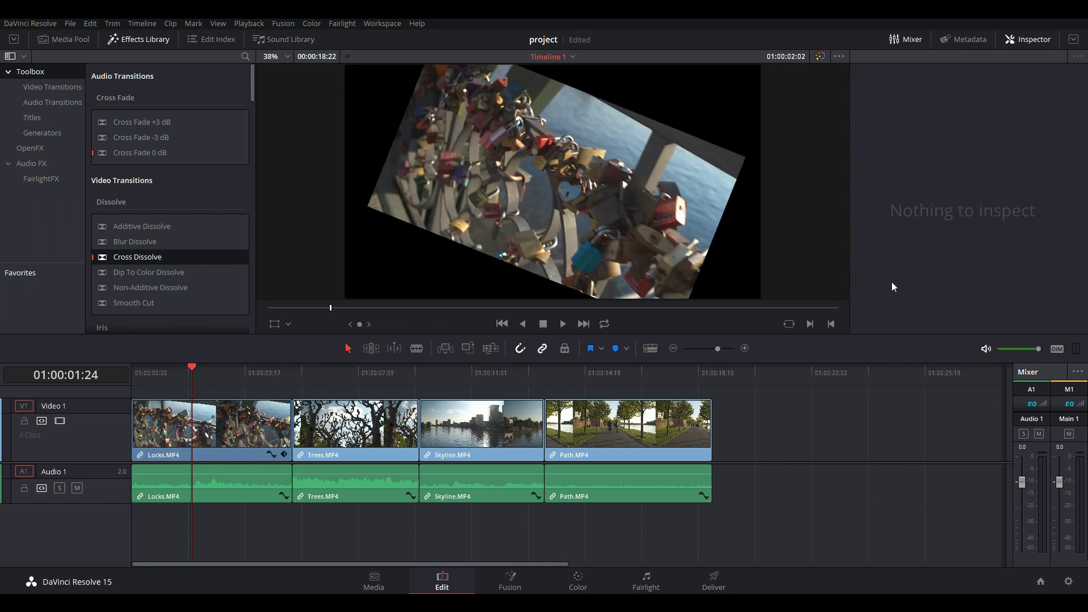
pyautogui.hotkey('shift', 'v')
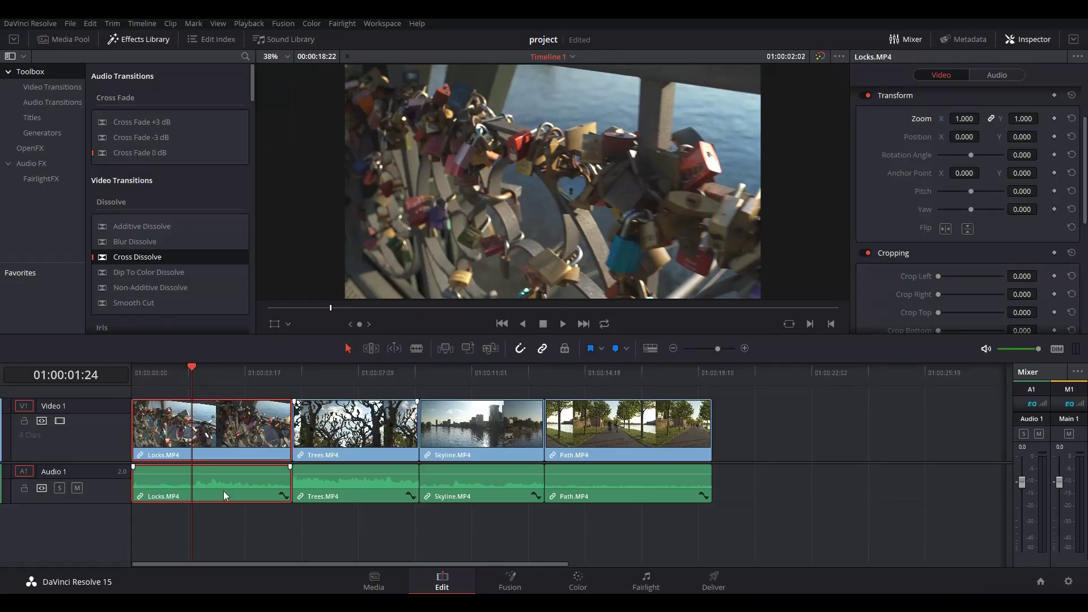
pyautogui.click(223, 491)
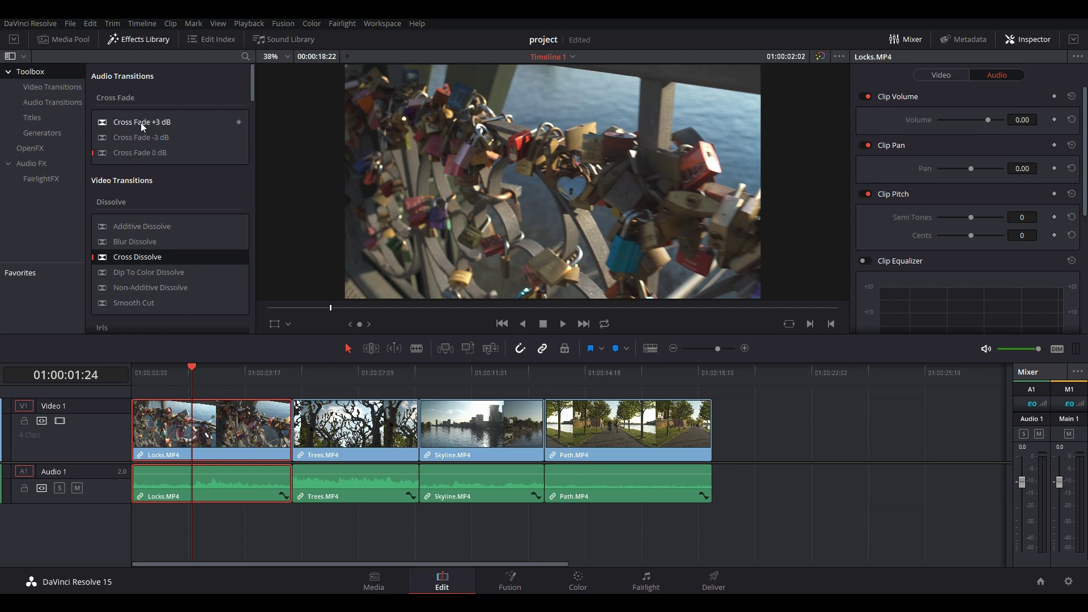
pyautogui.moveTo(140, 122); pyautogui.dragTo(289, 482)
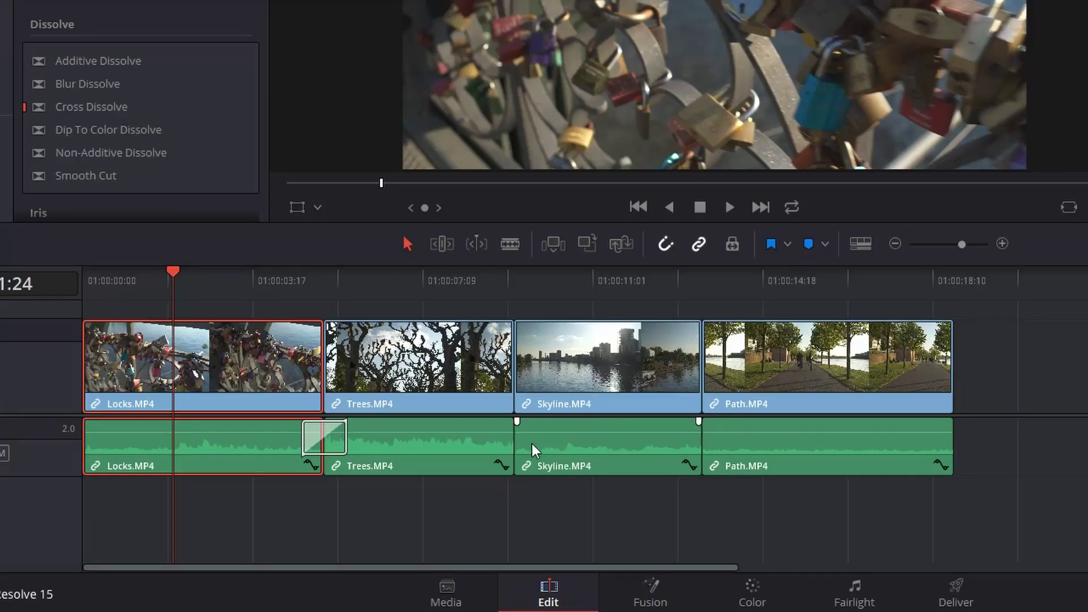
# Fade Skyline.MP4's audio in at the start and out at the end
pyautogui.click(532, 444)
pyautogui.moveTo(517, 422); pyautogui.dragTo(579, 422)
pyautogui.moveTo(699, 422); pyautogui.dragTo(598, 426)
# Place Music_Bed.wav on a new Audio 2 track and trim it to end with Path.MP4
pyautogui.click(59, 44)
pyautogui.moveTo(134, 154); pyautogui.dragTo(133, 532)
pyautogui.hotkey('ctrl', '-')
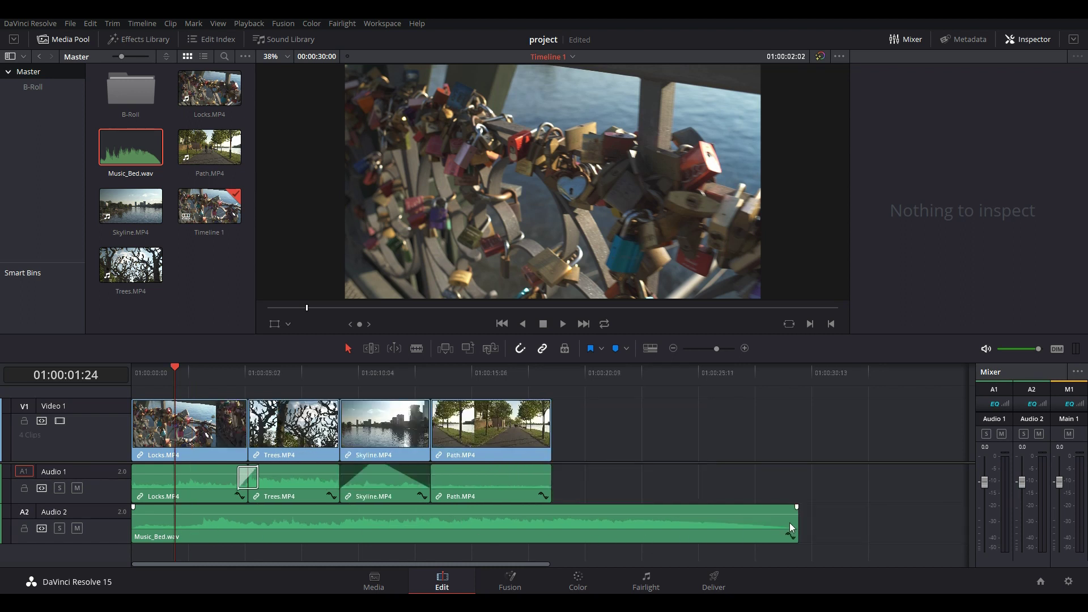
pyautogui.moveTo(790, 522); pyautogui.dragTo(551, 523)
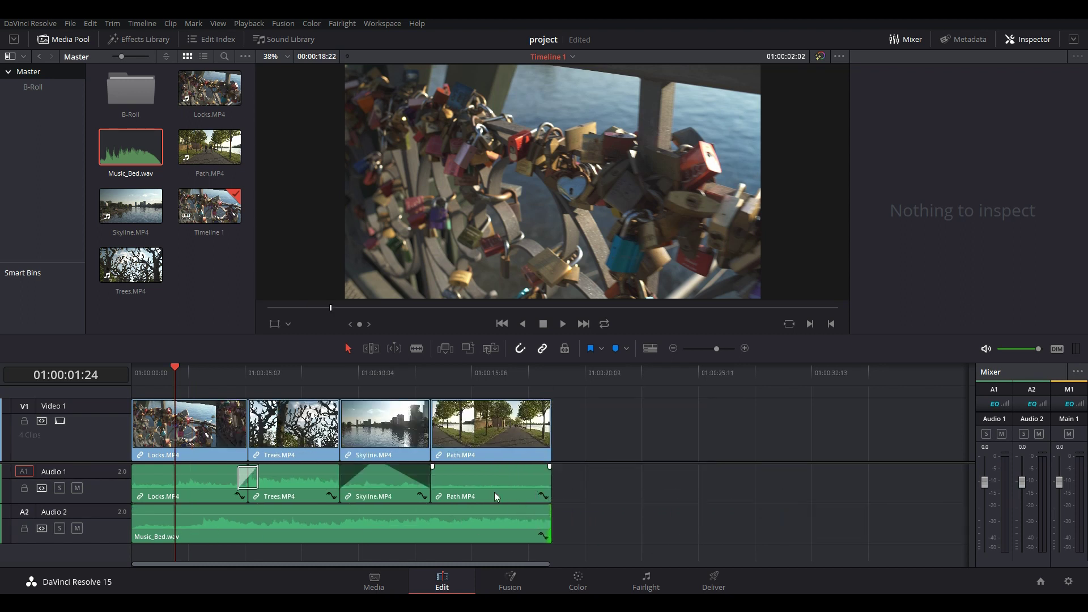
# Play back the edit with music from about six seconds in
pyautogui.click(285, 370)
pyautogui.press('space')
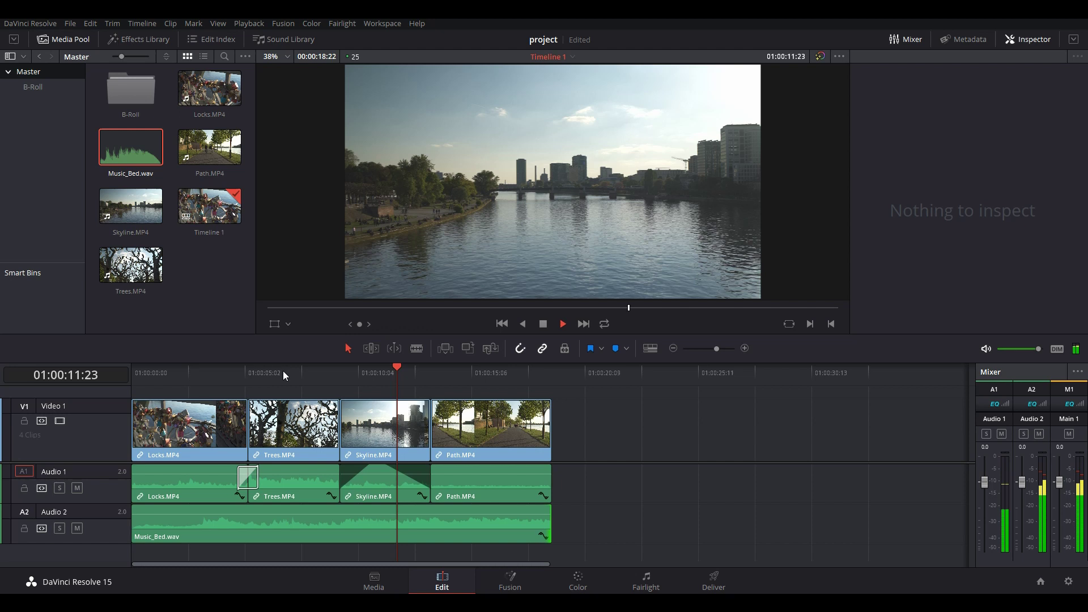
pyautogui.press('space')
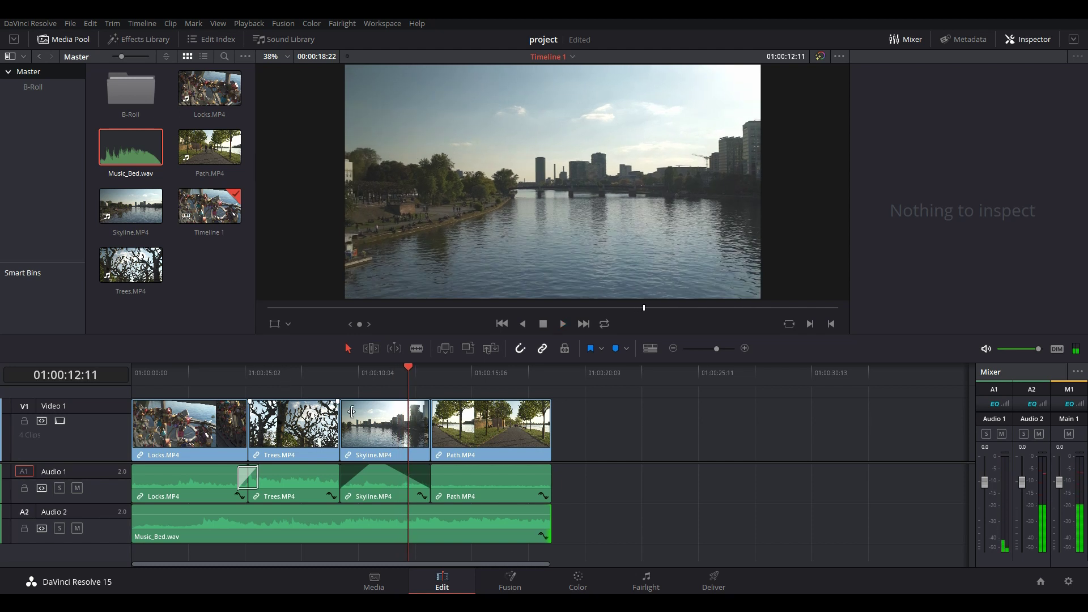
# Switch to the Color page
pyautogui.click(581, 590)
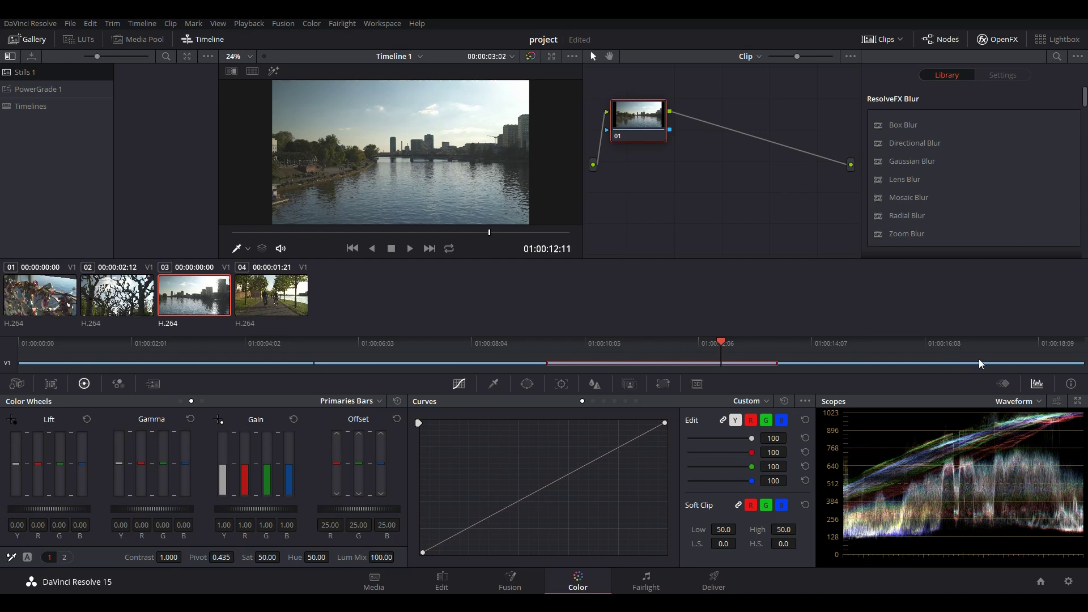
pyautogui.scroll(2, 638, 353)
pyautogui.scroll(3, 637, 353)
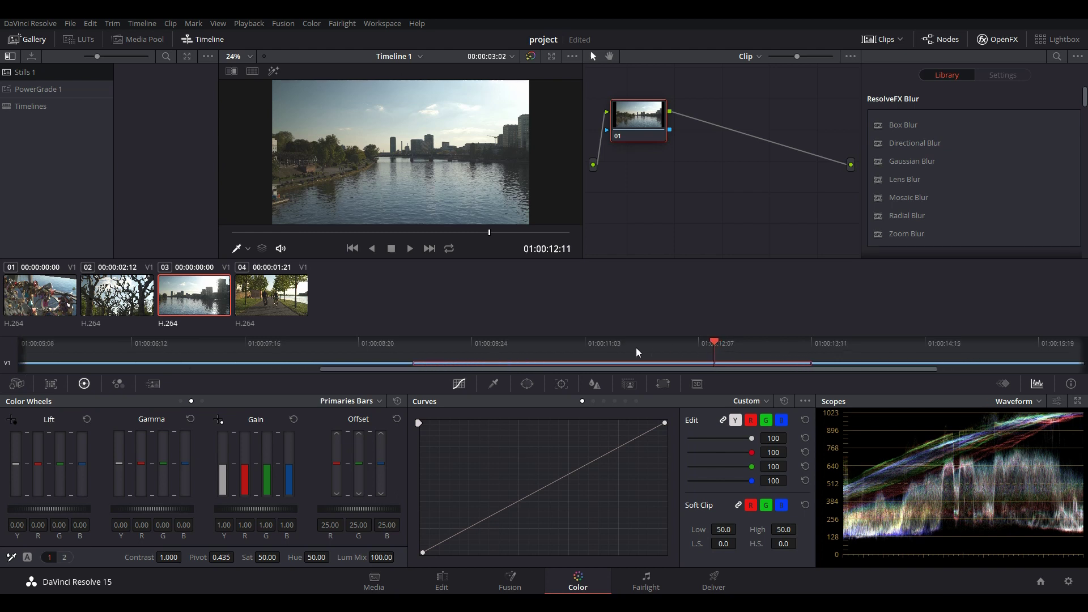
pyautogui.scroll(-5, 637, 352)
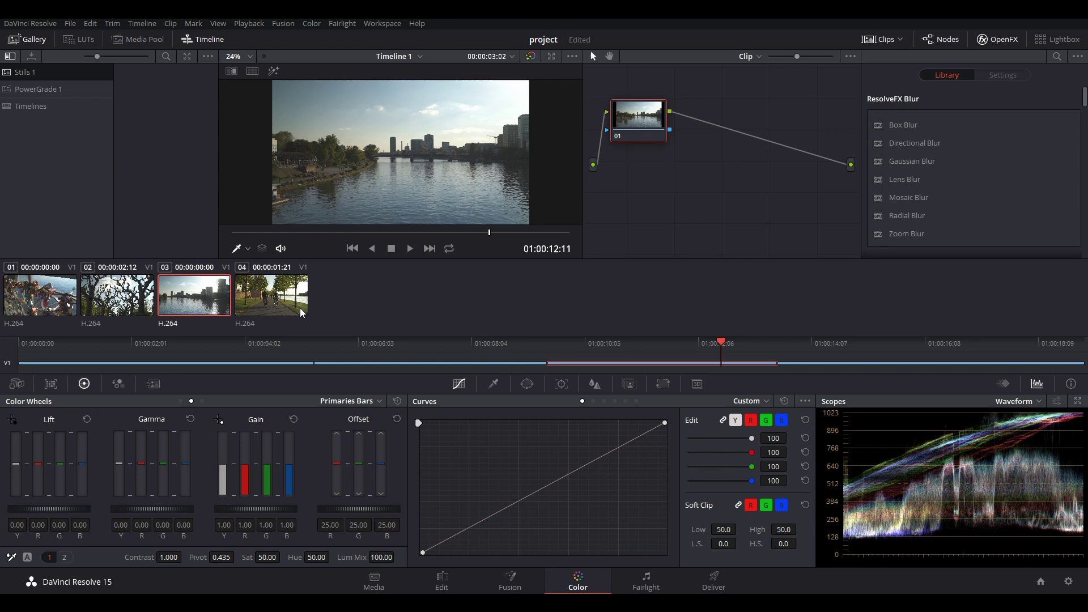
# Preview clips 01 through 04 in the grading viewer, then select clip 02
pyautogui.click(35, 306)
pyautogui.click(115, 305)
pyautogui.click(194, 298)
pyautogui.click(266, 297)
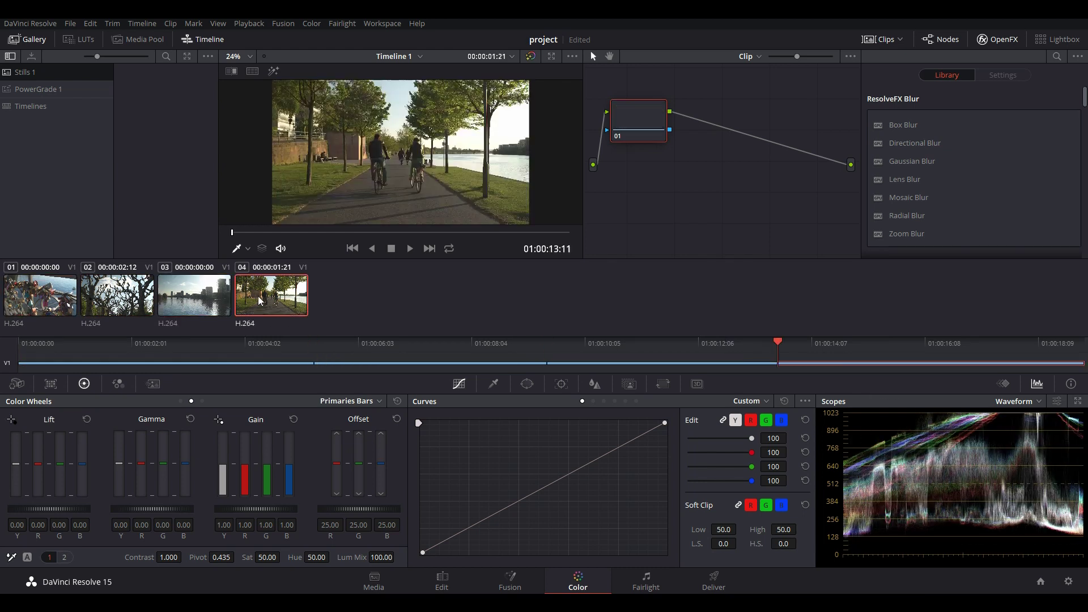
pyautogui.click(201, 304)
pyautogui.click(139, 304)
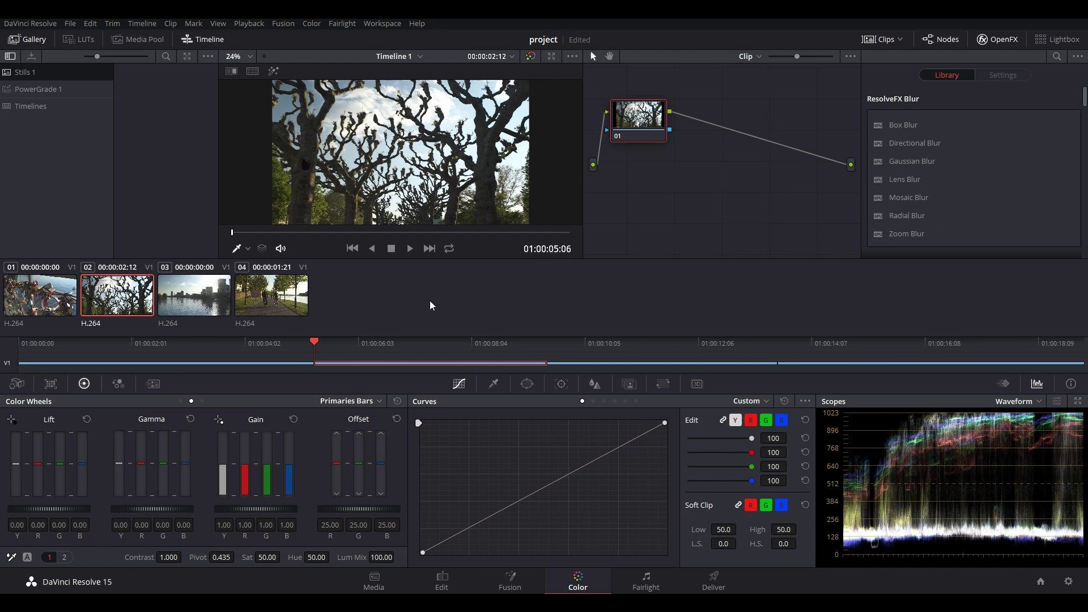
# Step between clips 01, 02 and 03 with the arrow keys to compare them
pyautogui.press('Up')
pyautogui.press('Down')
pyautogui.press('Down')
pyautogui.press('Up')
pyautogui.press('Down')
pyautogui.press('Down')
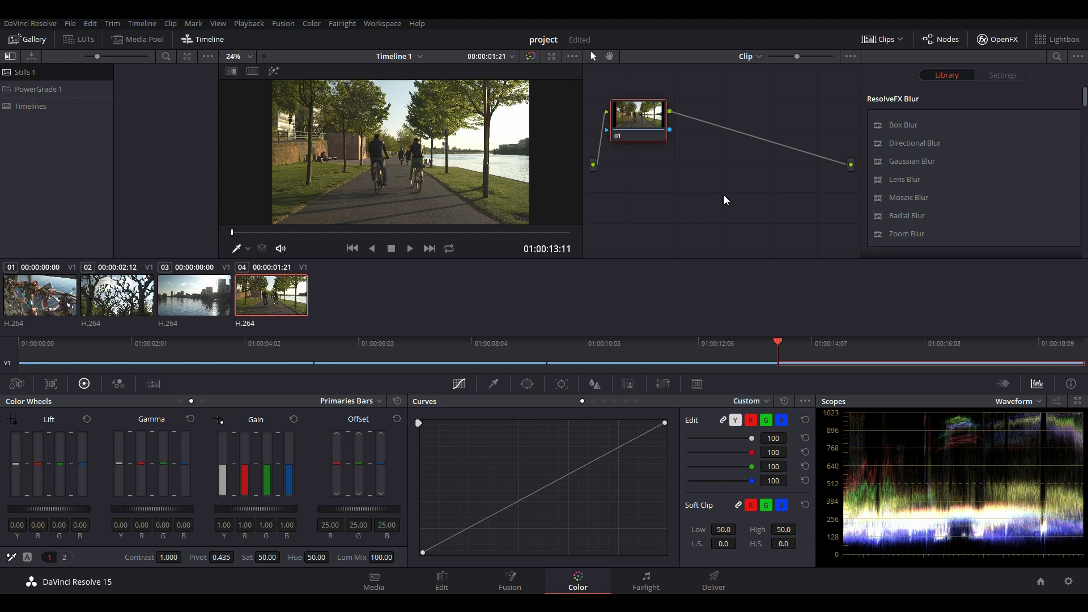
# Set clip 04's contrast to 1.154 and saturation to 0.00 for black and white
pyautogui.moveTo(168, 557); pyautogui.dragTo(185, 558)
pyautogui.scroll(-10, 185, 558)
pyautogui.scroll(1, 185, 557)
pyautogui.moveTo(266, 557); pyautogui.dragTo(283, 557)
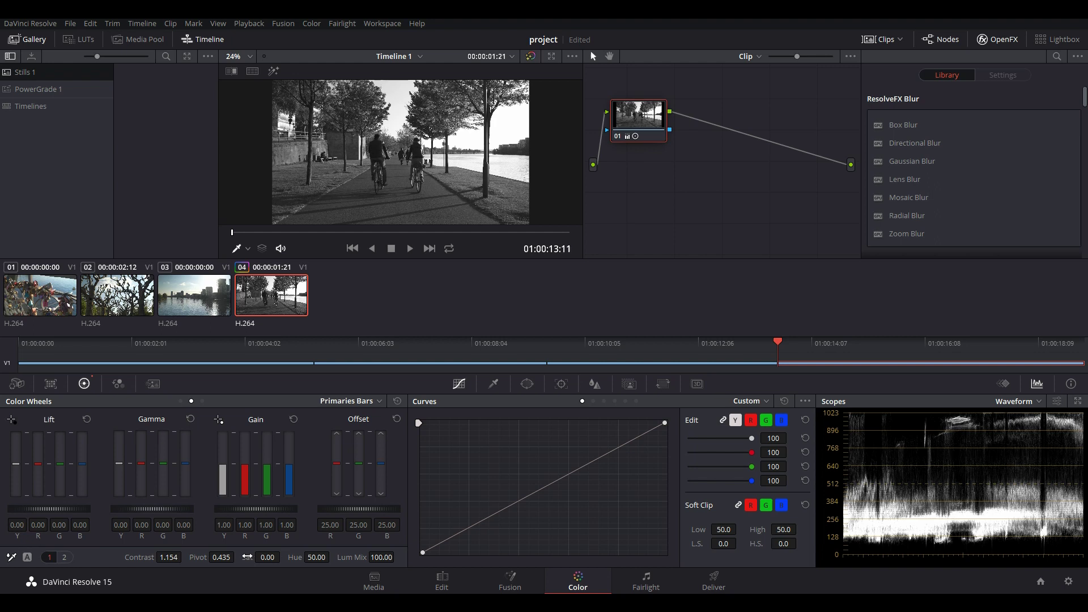
# Return clip 04's saturation to 50 and reset temperature and tint to 0
pyautogui.moveTo(284, 557); pyautogui.dragTo(237, 559)
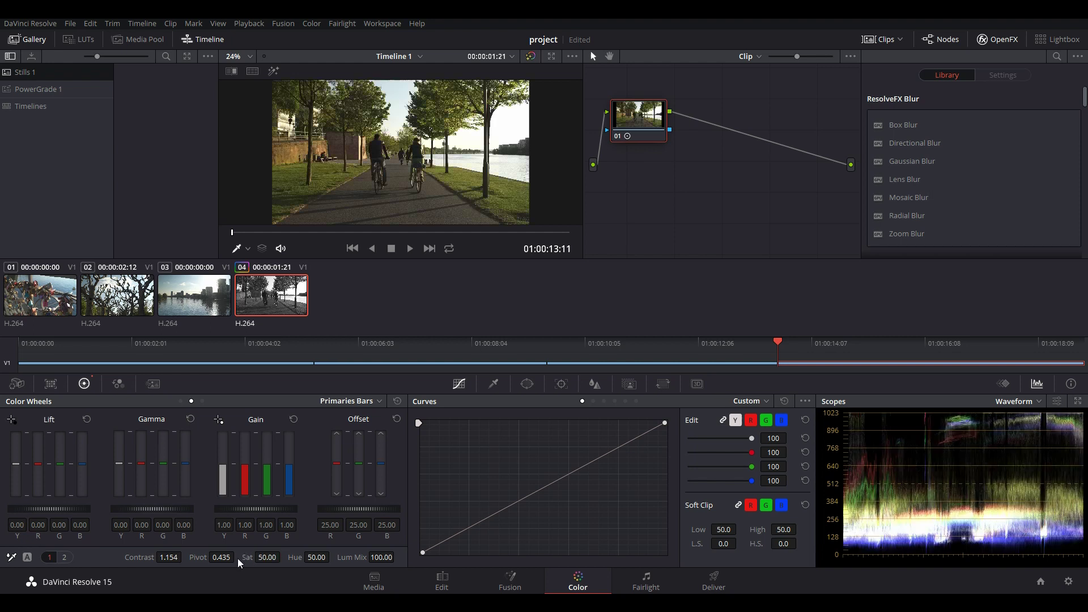
pyautogui.click(64, 558)
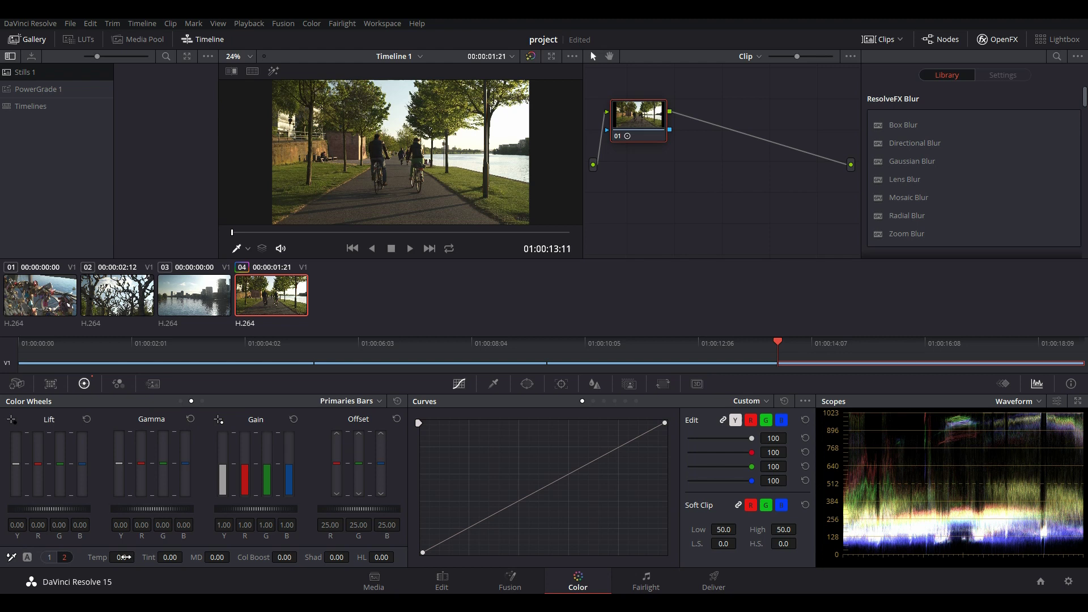
pyautogui.moveTo(96, 557); pyautogui.dragTo(43, 557)
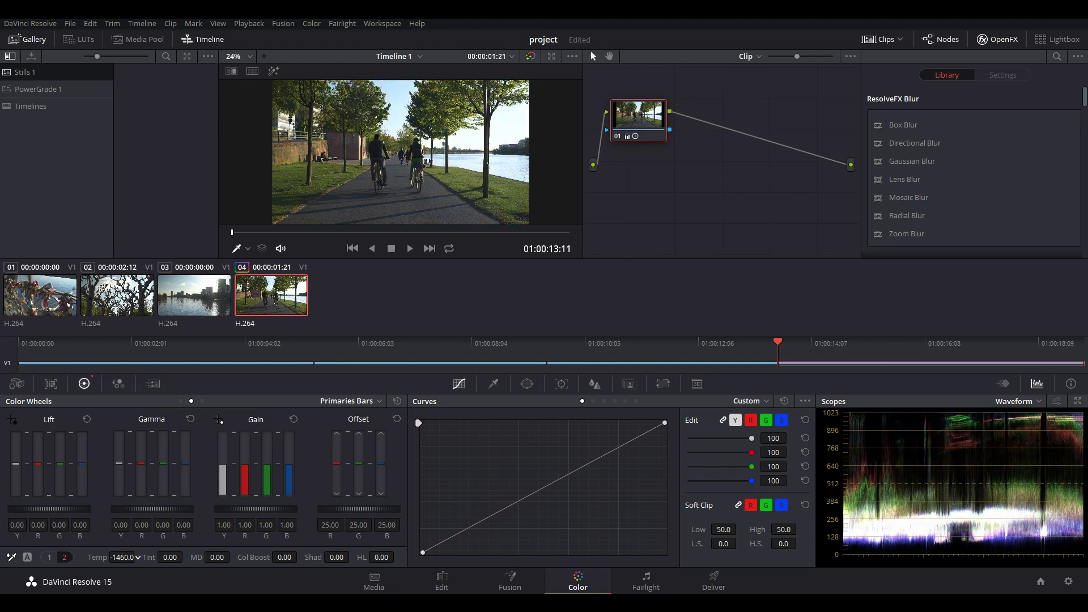
pyautogui.doubleClick(97, 557)
pyautogui.moveTo(170, 557); pyautogui.dragTo(184, 558)
pyautogui.doubleClick(149, 557)
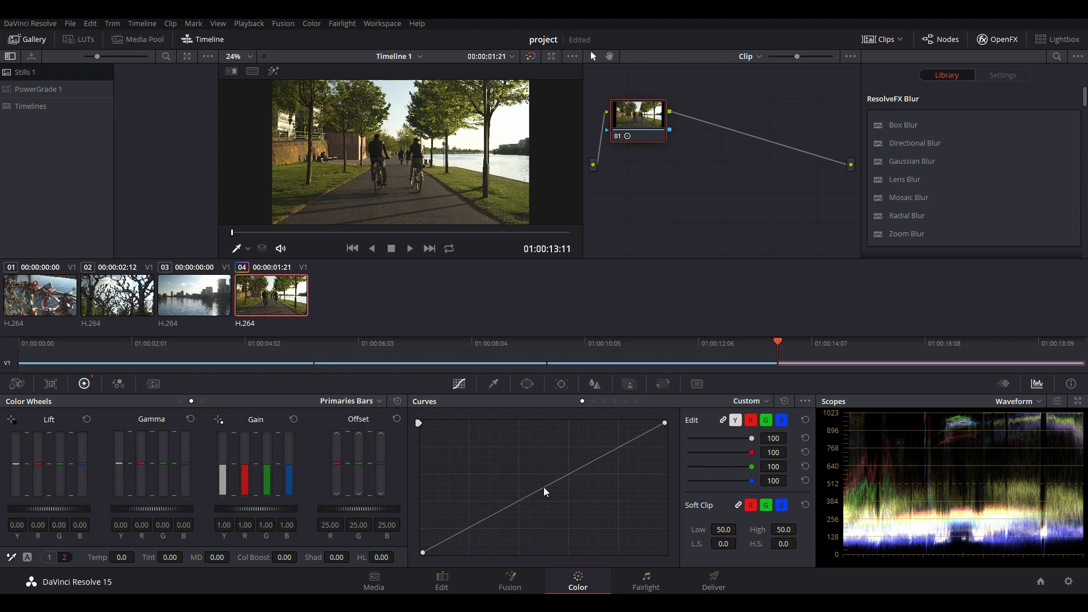
# Add three points to clip 04's luma curve, pulling shadows and mid-tones down
pyautogui.moveTo(546, 492); pyautogui.dragTo(571, 462)
pyautogui.click(518, 498)
pyautogui.moveTo(518, 501); pyautogui.dragTo(448, 529)
pyautogui.moveTo(573, 465); pyautogui.dragTo(592, 463)
pyautogui.moveTo(511, 509); pyautogui.dragTo(511, 501)
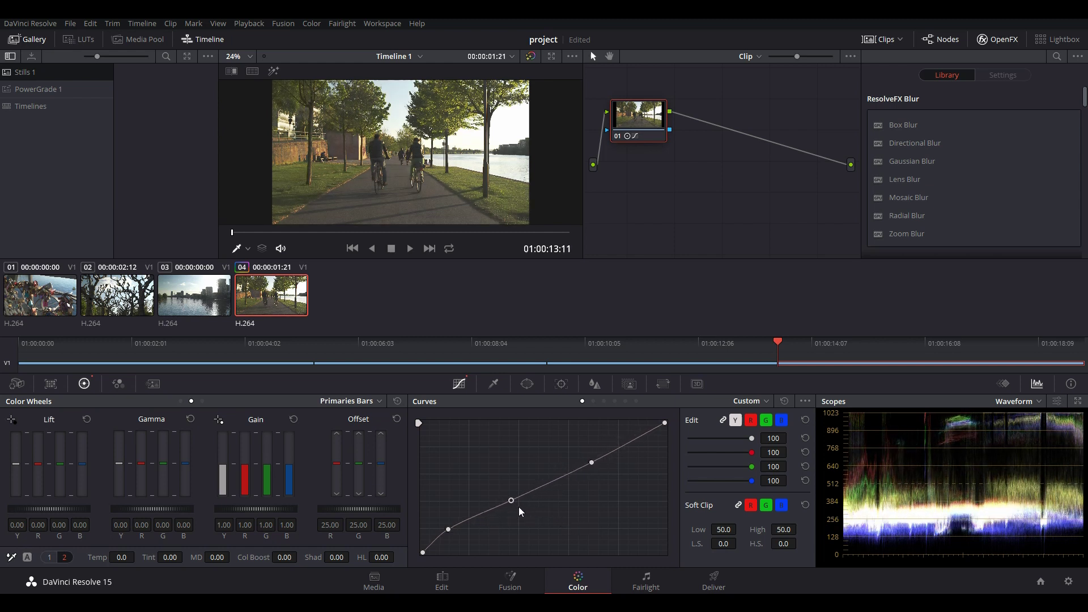
pyautogui.moveTo(511, 501); pyautogui.dragTo(528, 515)
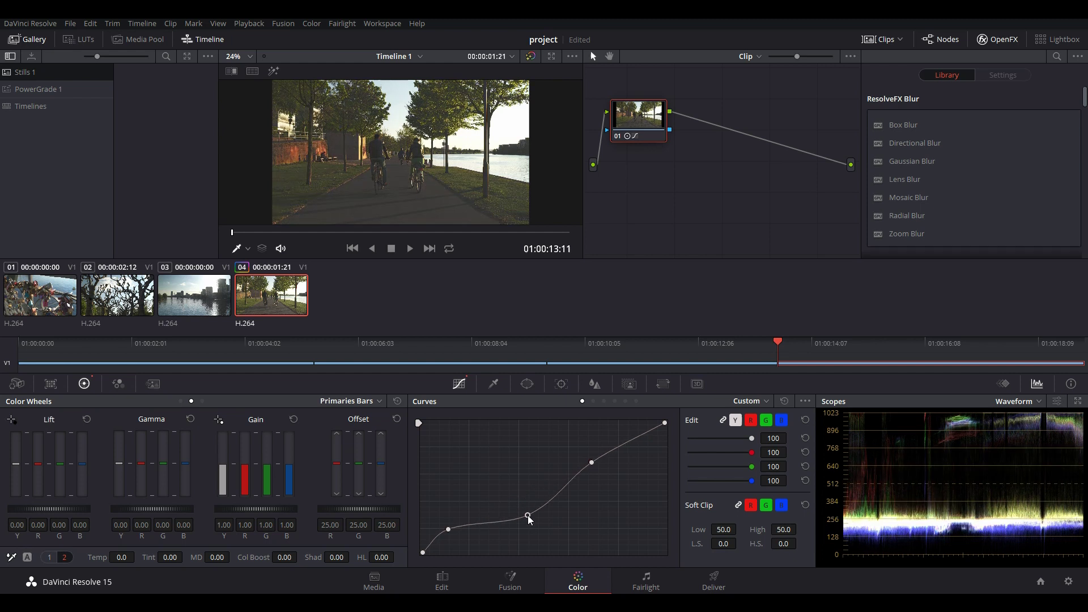
# Reset the luma curve to straight and stabilize clip 04 with the Tracker's Stabilizer
pyautogui.click(785, 403)
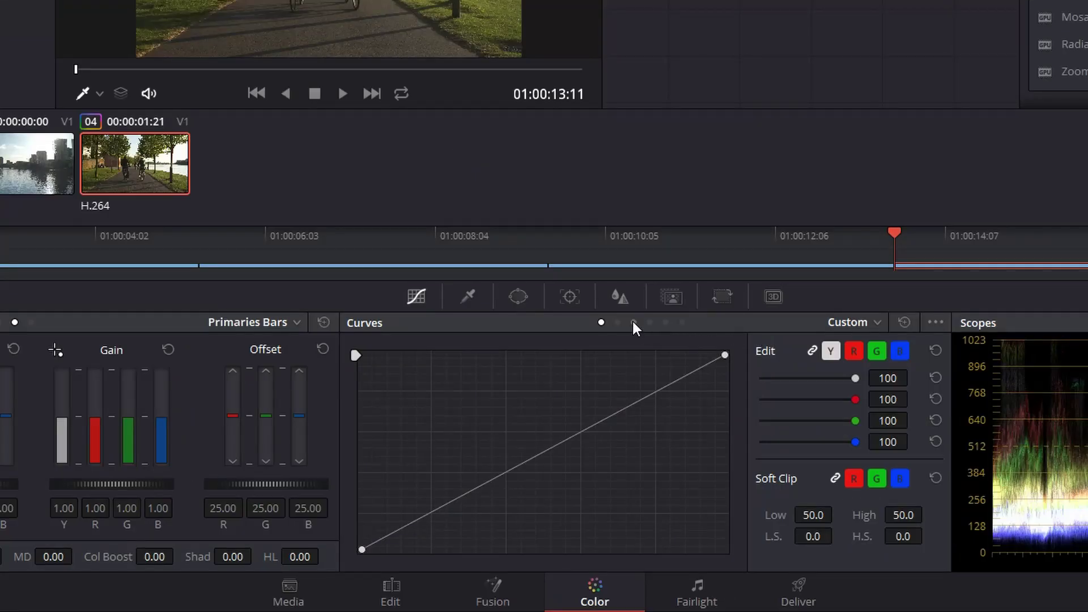
pyautogui.click(569, 297)
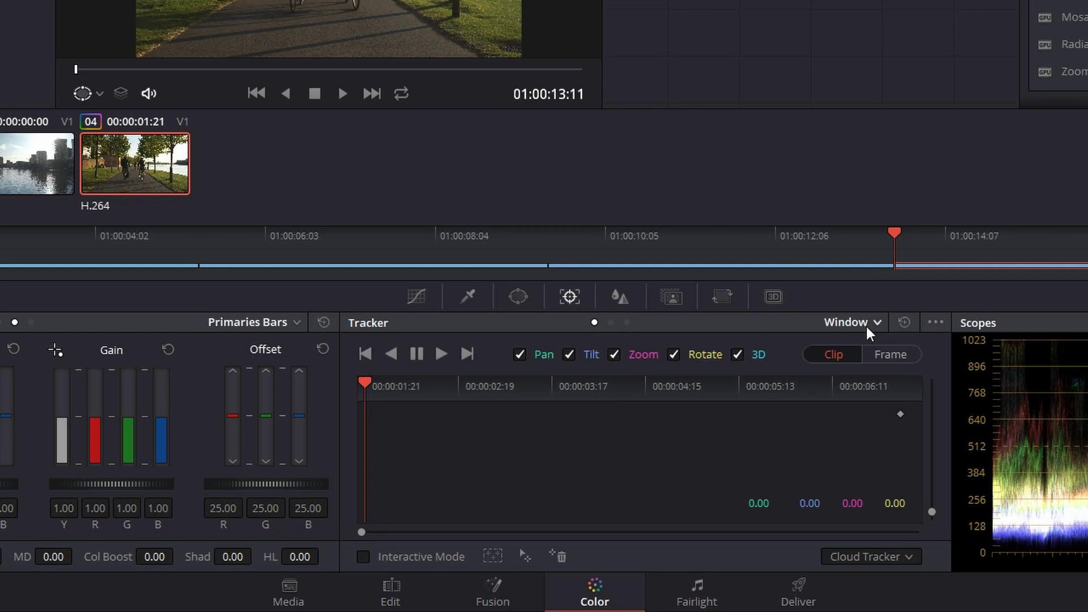
pyautogui.click(867, 324)
pyautogui.click(871, 362)
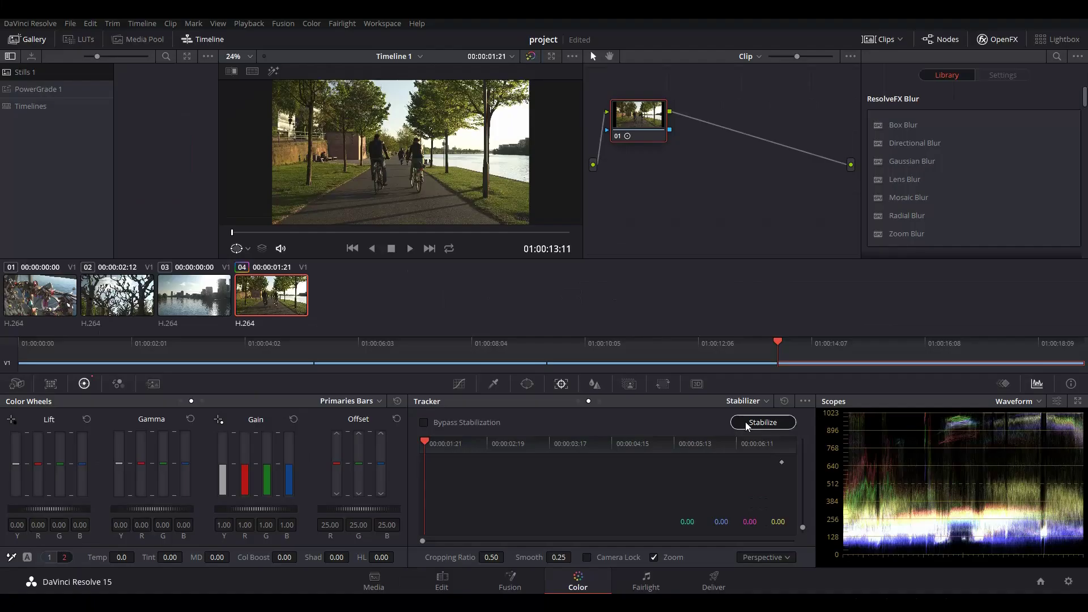
pyautogui.click(846, 354)
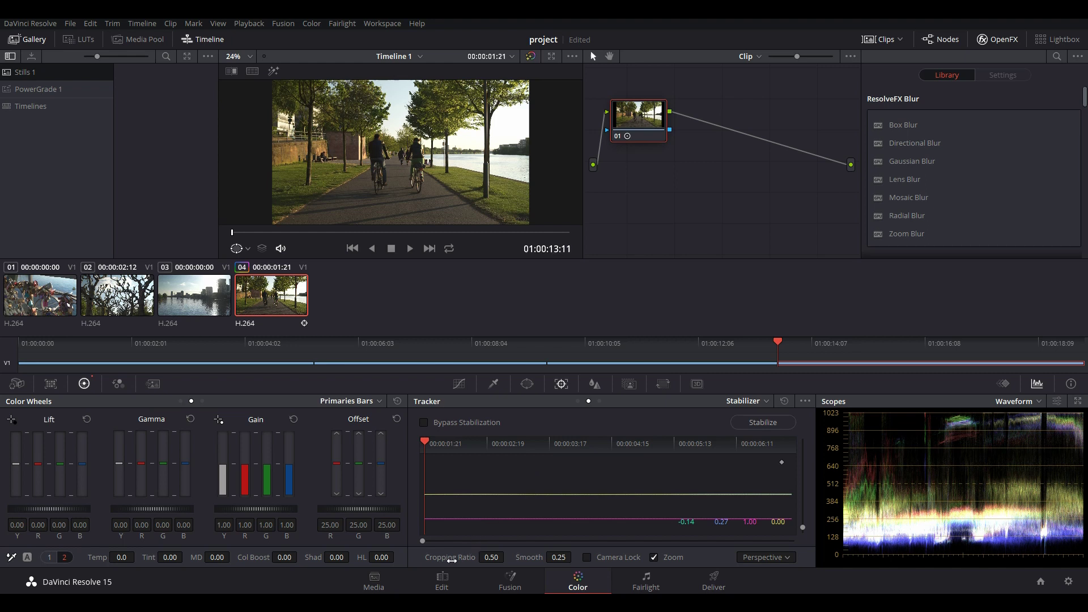
# Set cropping ratio 0.58 and smoothing 0.37, then stabilize again
pyautogui.moveTo(452, 560)
pyautogui.mouseDown()
pyautogui.moveTo(440, 560)
pyautogui.moveTo(454, 560)
pyautogui.mouseUp()
pyautogui.moveTo(529, 560); pyautogui.dragTo(561, 558)
pyautogui.click(754, 425)
# Browse the Qualifier, Window, Blur, Key and Sizing palettes, then return to Curves
pyautogui.click(524, 387)
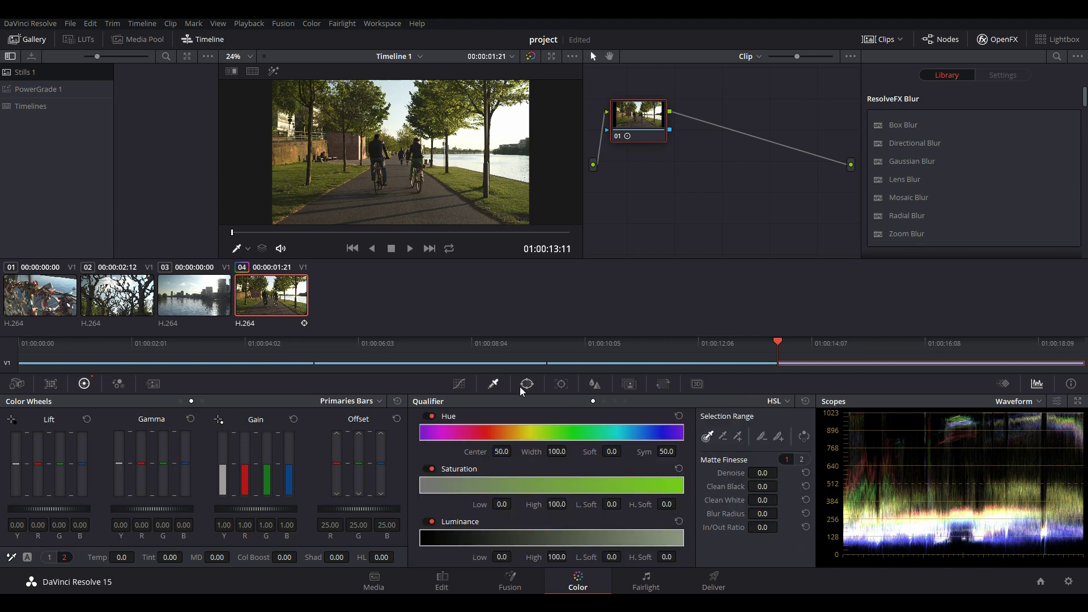
pyautogui.click(525, 388)
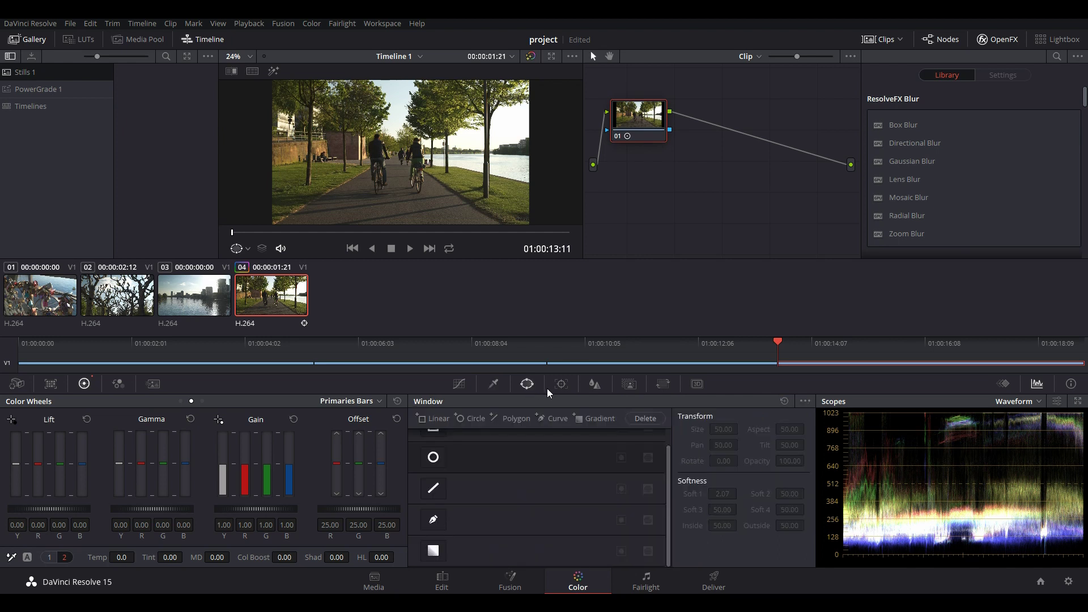
pyautogui.click(598, 388)
pyautogui.click(629, 389)
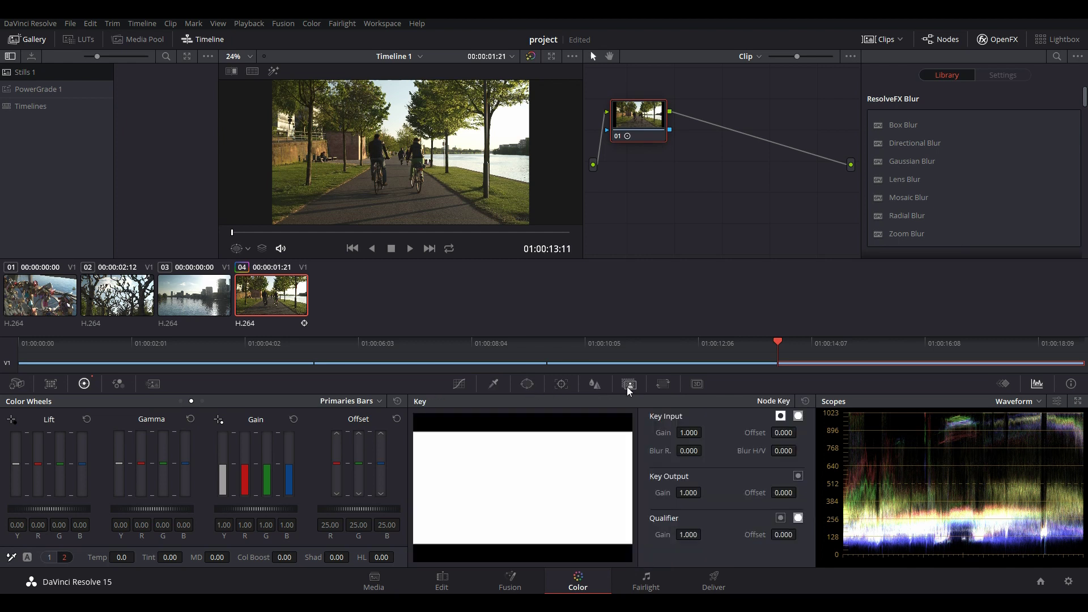
pyautogui.click(662, 387)
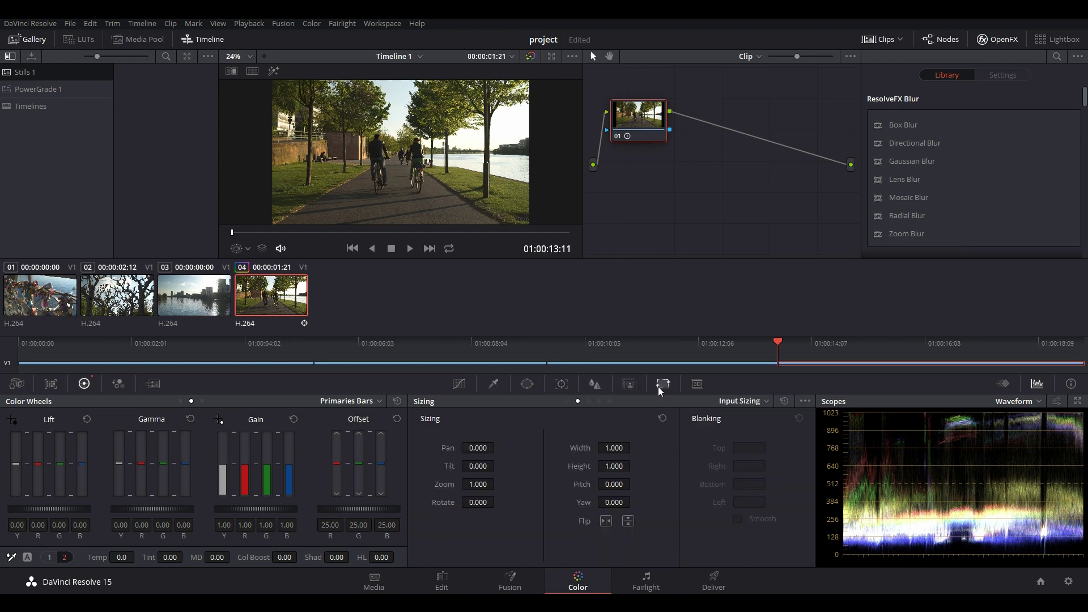
pyautogui.click(461, 386)
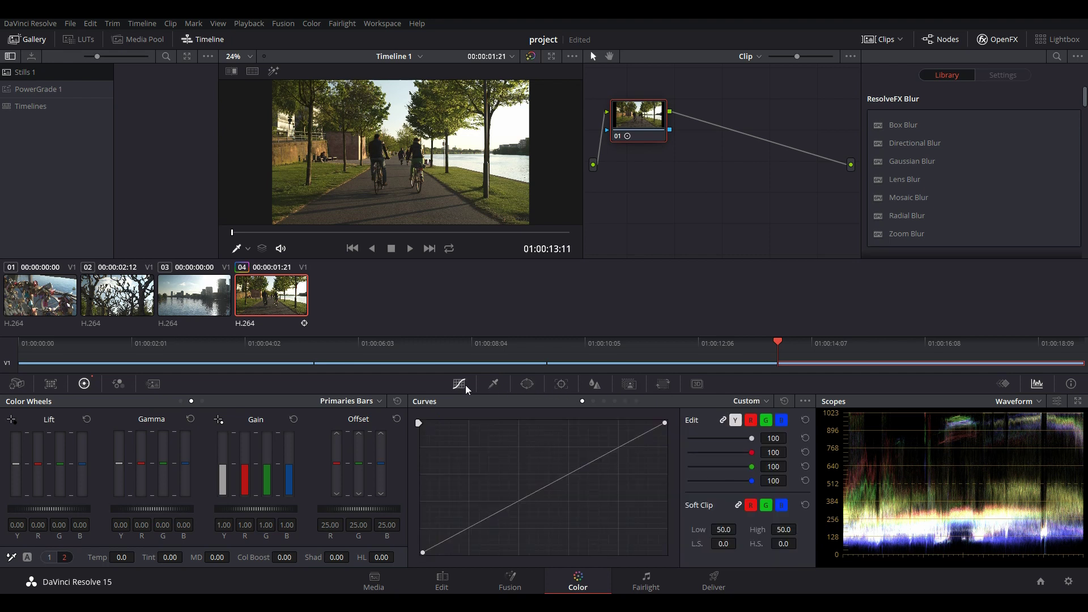
# Go to the Deliver page and zoom in to scrub through the timeline
pyautogui.click(715, 584)
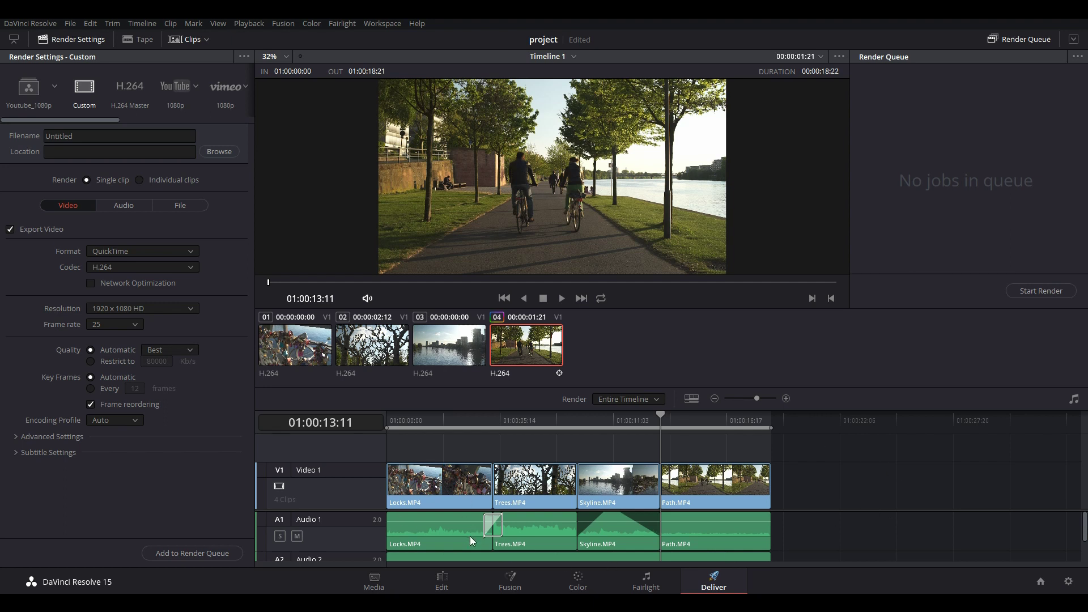
pyautogui.hotkey('ctrl', '=')
pyautogui.moveTo(413, 421)
pyautogui.mouseDown()
pyautogui.moveTo(811, 429)
pyautogui.moveTo(428, 424)
pyautogui.mouseUp()
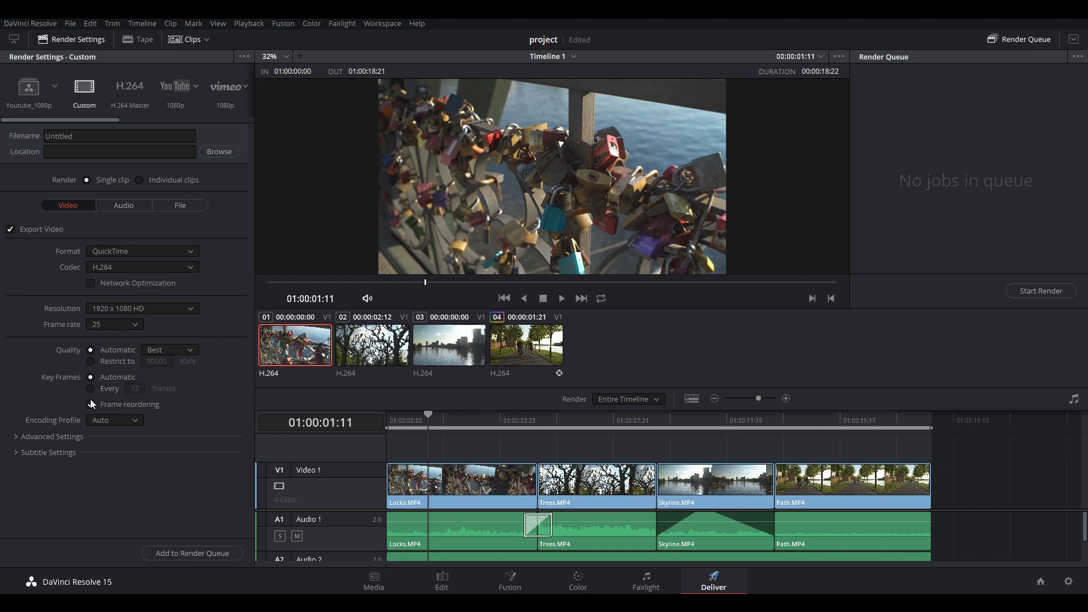
# Compare the YouTube, Vimeo, Final Cut Pro 7, Premiere XML and AVID AAF presets, ending on Audio Only
pyautogui.moveTo(66, 121); pyautogui.dragTo(114, 119)
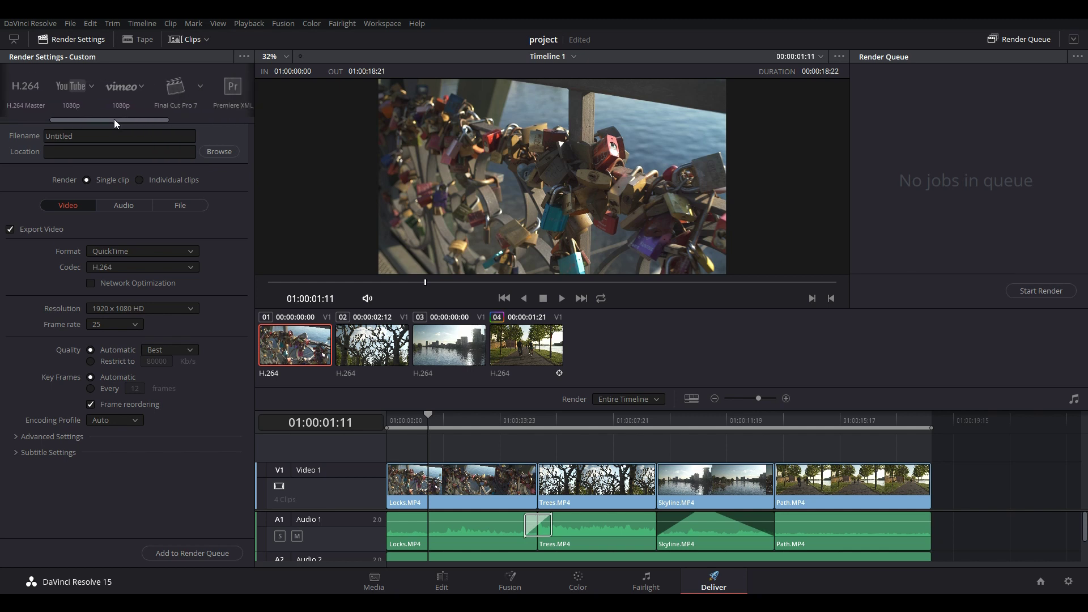
pyautogui.click(72, 88)
pyautogui.click(117, 86)
pyautogui.moveTo(113, 120); pyautogui.dragTo(160, 119)
pyautogui.click(73, 88)
pyautogui.click(130, 88)
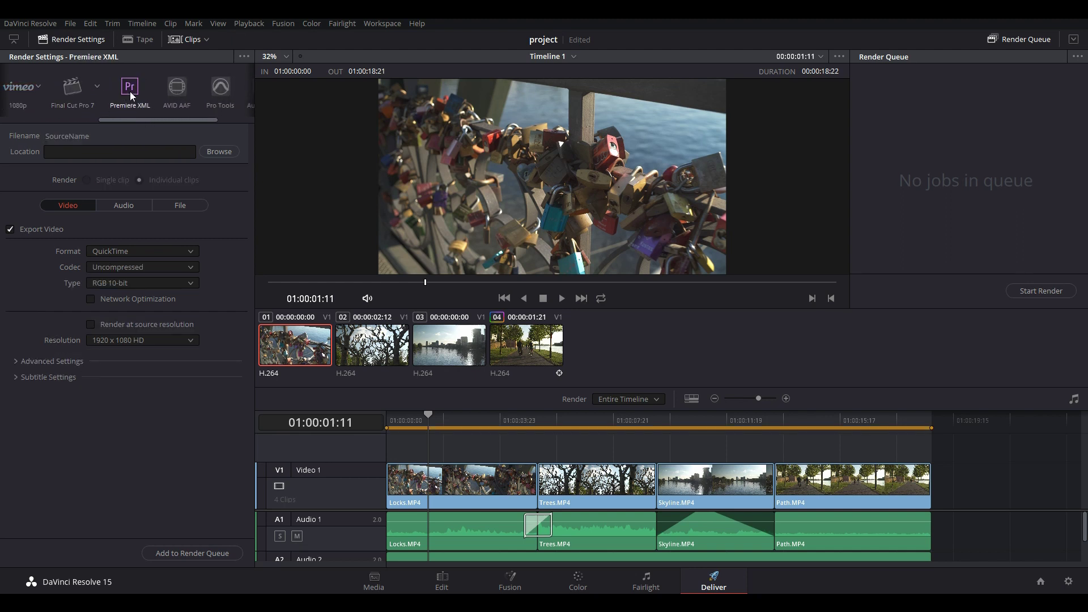
pyautogui.click(174, 91)
pyautogui.moveTo(164, 120); pyautogui.dragTo(193, 121)
pyautogui.click(196, 88)
# Load the YouTube 1080p render preset: QuickTime H.264, 1920 x 1080 at 25 fps
pyautogui.moveTo(198, 120); pyautogui.dragTo(103, 117)
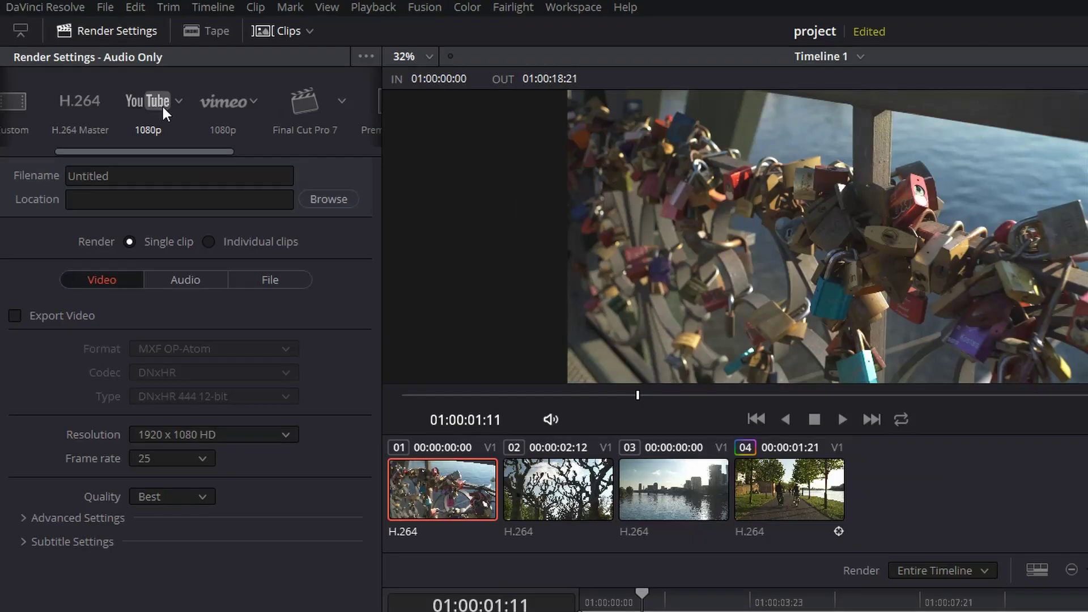
pyautogui.click(179, 102)
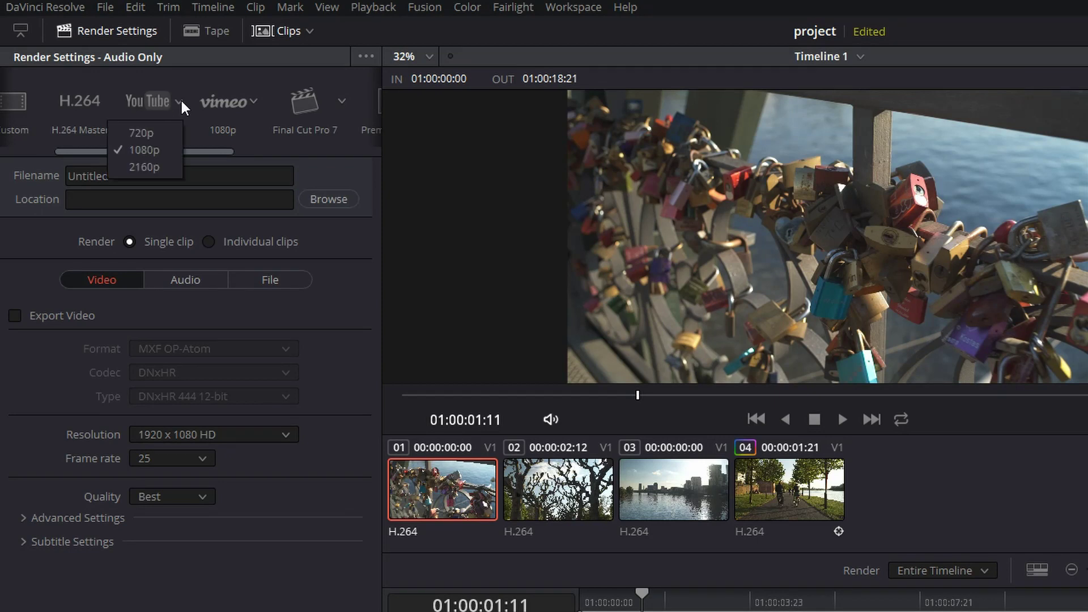
pyautogui.click(154, 151)
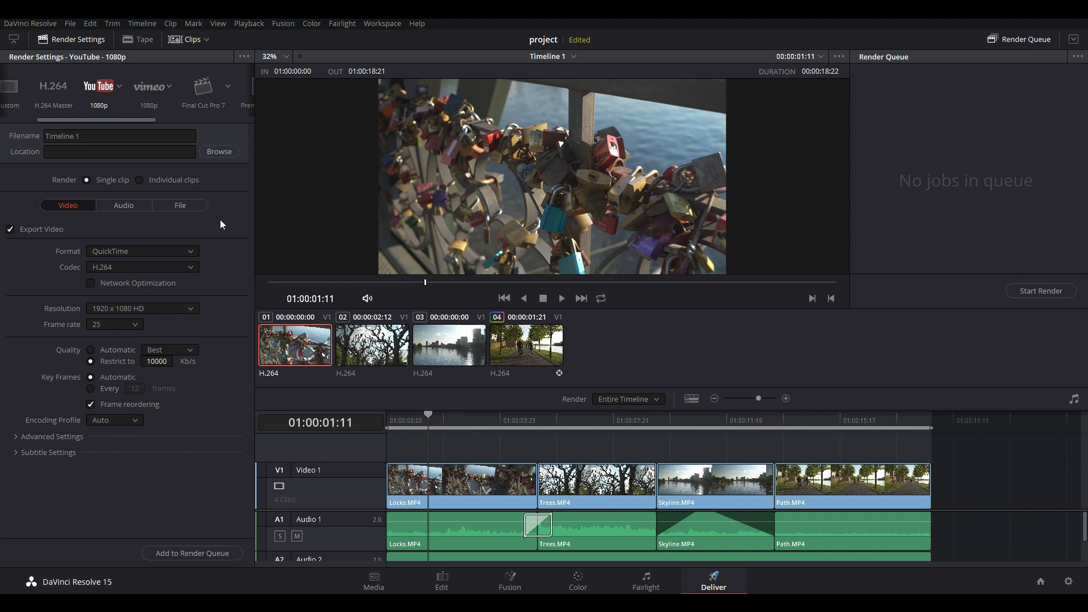
# Name the output 'subscribe', set its location to SSD (F:)\sample_footage, and queue it as Job 1
pyautogui.click(90, 137)
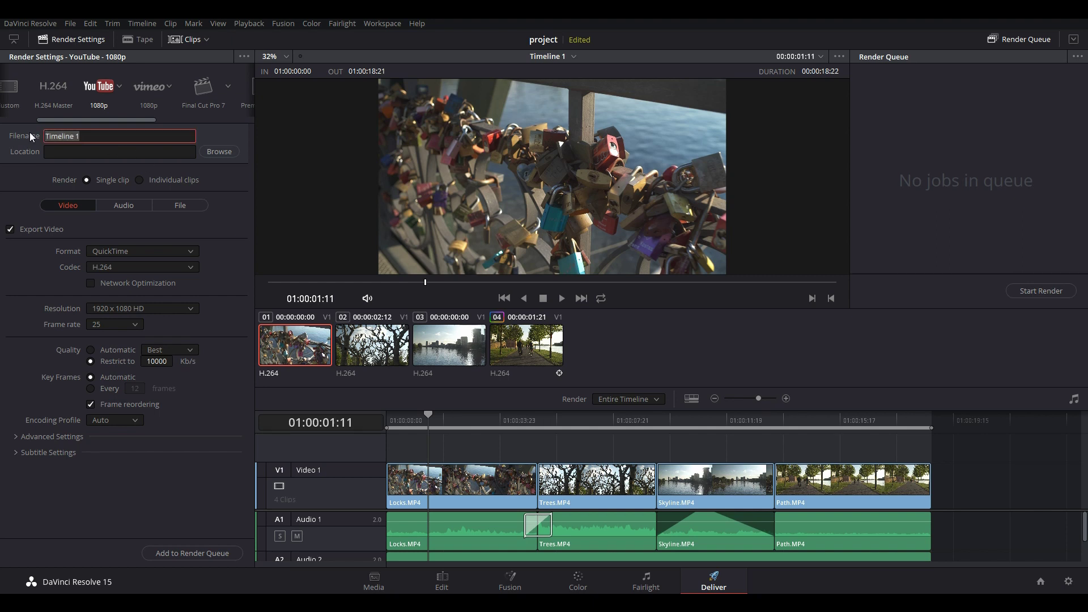
pyautogui.write('subscribe')
pyautogui.click(223, 152)
pyautogui.scroll(-3, 45, 170)
pyautogui.click(46, 188)
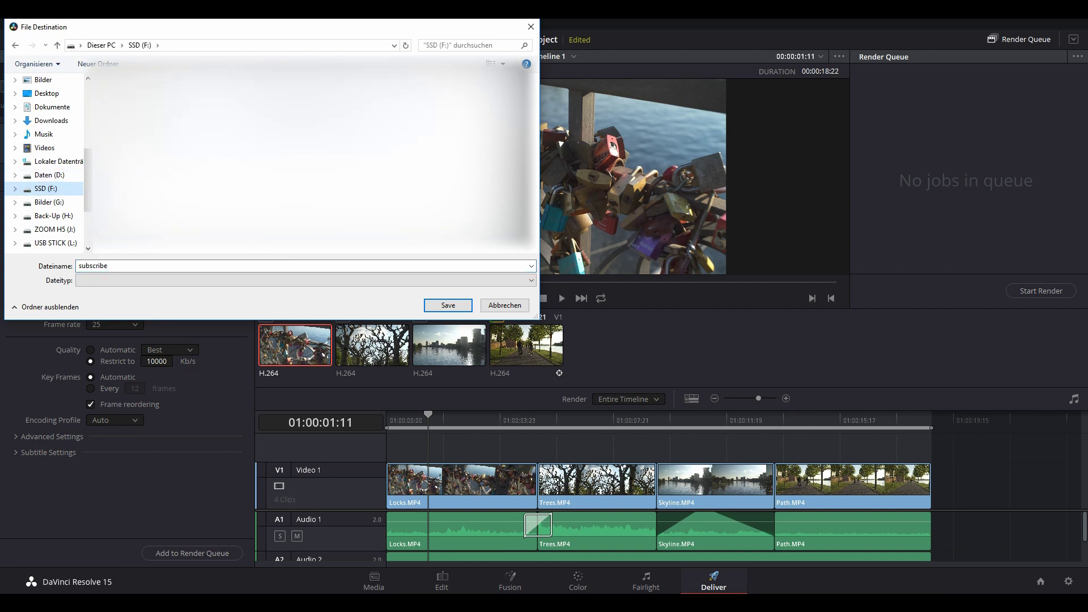
pyautogui.doubleClick(133, 116)
pyautogui.click(432, 306)
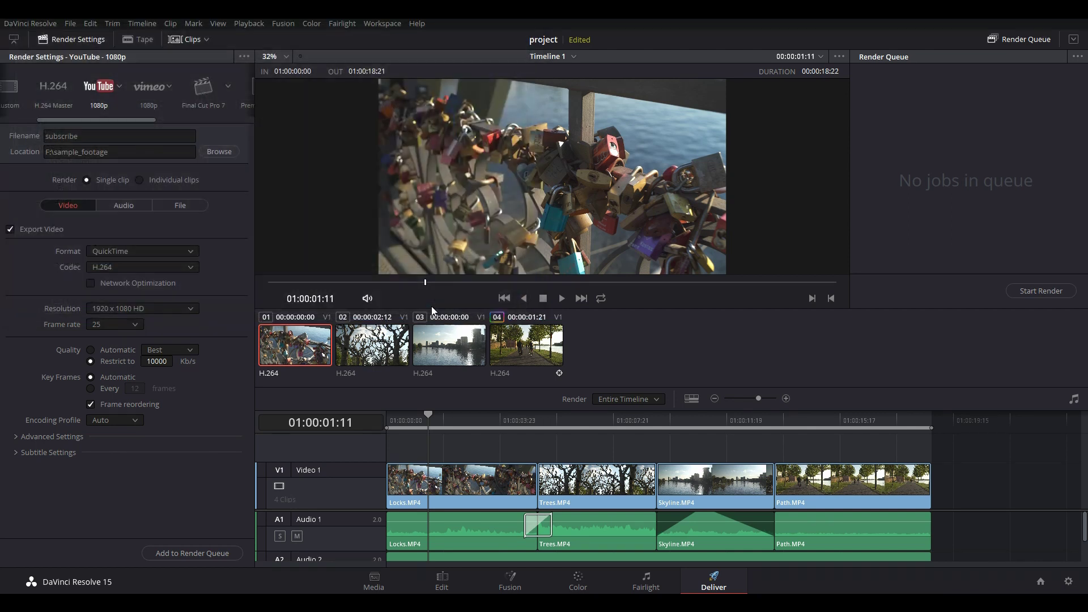
pyautogui.click(192, 554)
# Start rendering Job 1, the subscribe render of Timeline 1
pyautogui.click(1040, 290)
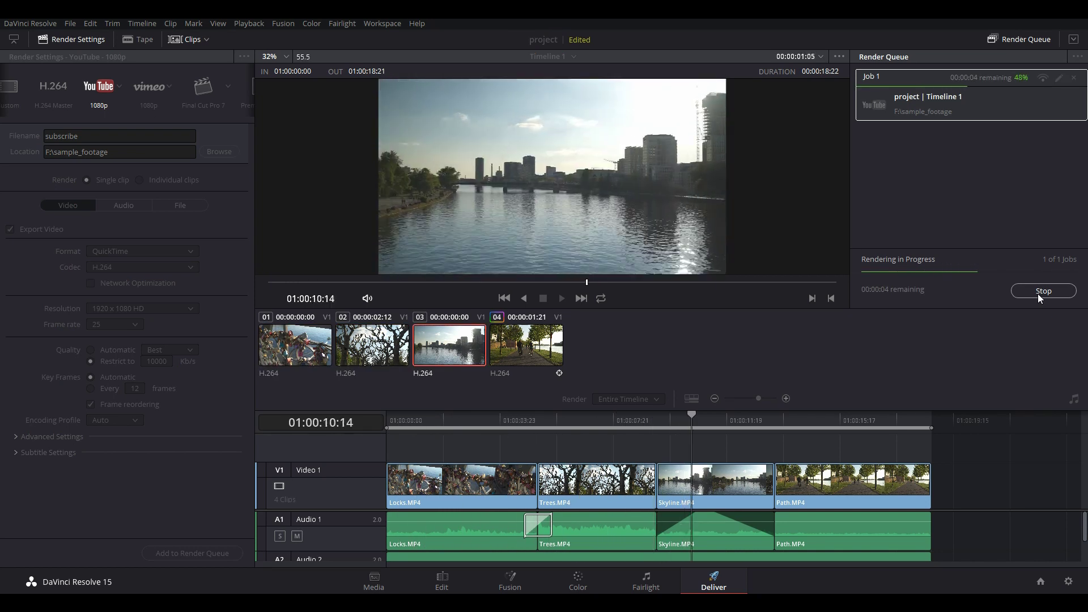